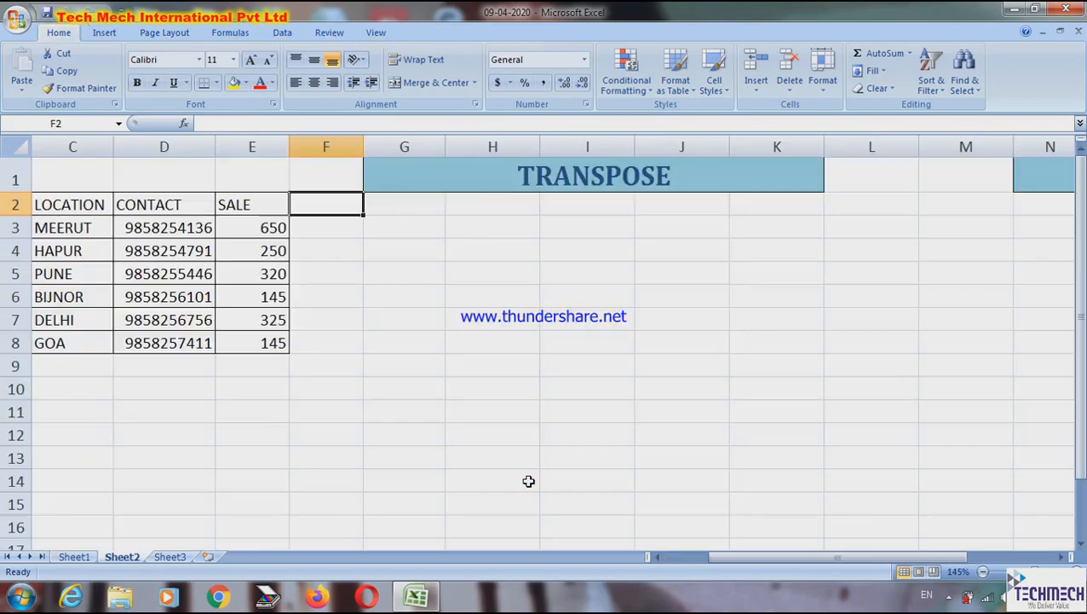
# Examine the source table's headings and location column to see how its rows and columns are arranged.
pyautogui.press('Down')
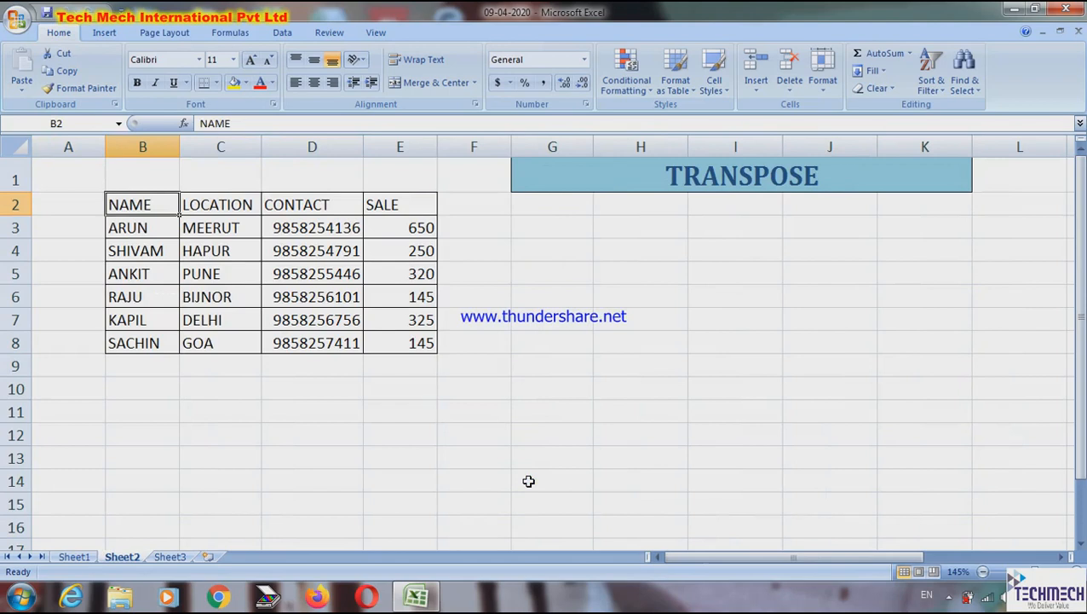
pyautogui.press('Right')
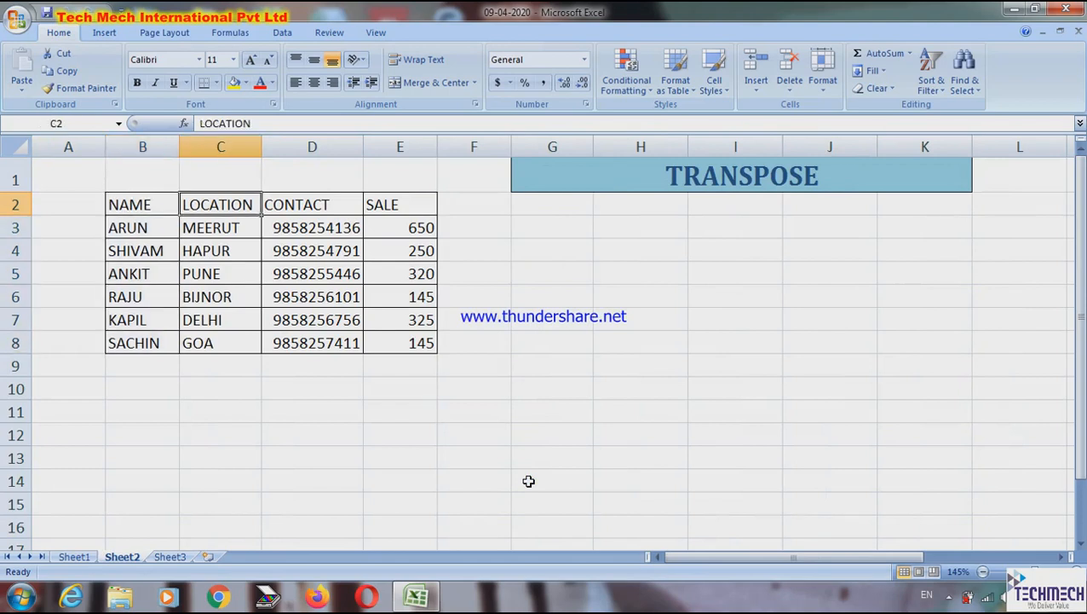
pyautogui.hotkey('ctrl', 'shift', 'Down')
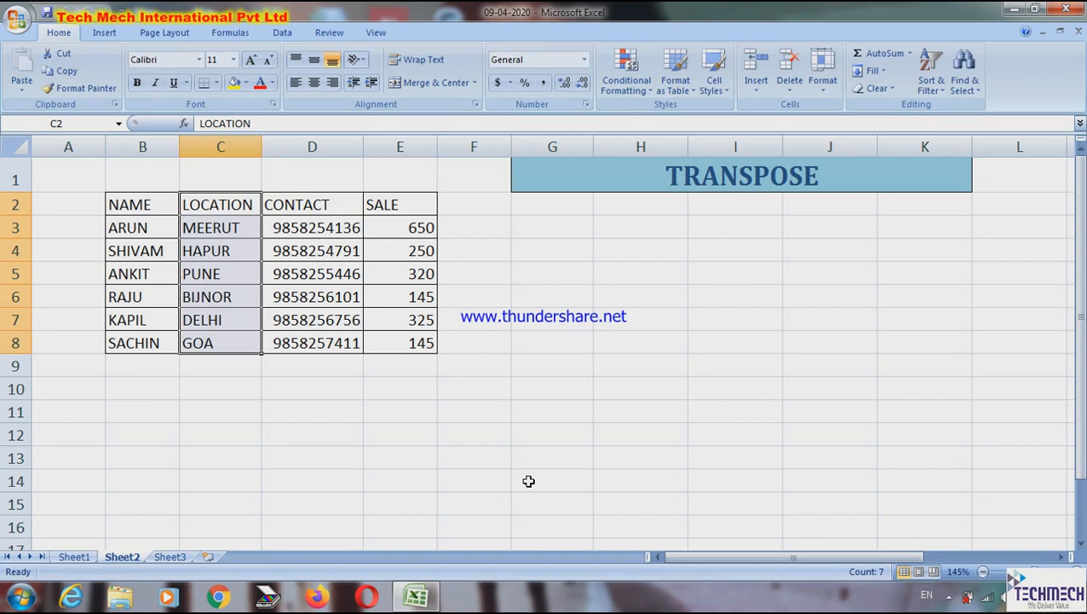
pyautogui.press('Down')
pyautogui.press('Up')
pyautogui.press('Left')
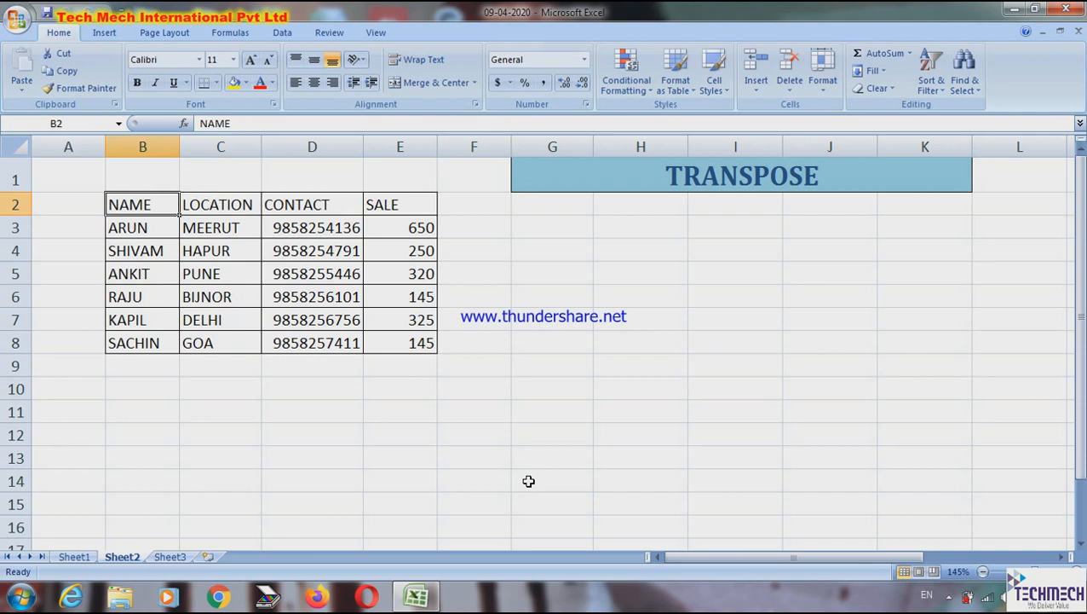
pyautogui.press('Right')
pyautogui.press('Right')
pyautogui.press('Right')
pyautogui.press('Right')
pyautogui.press('Left')
pyautogui.press('Left')
pyautogui.press('Left')
pyautogui.press('Left')
# Copy the whole source table, range B2:E8, including its header row.
pyautogui.hotkey('ctrl', 'shift', 'Right')
pyautogui.hotkey('ctrl', 'shift', 'Down')
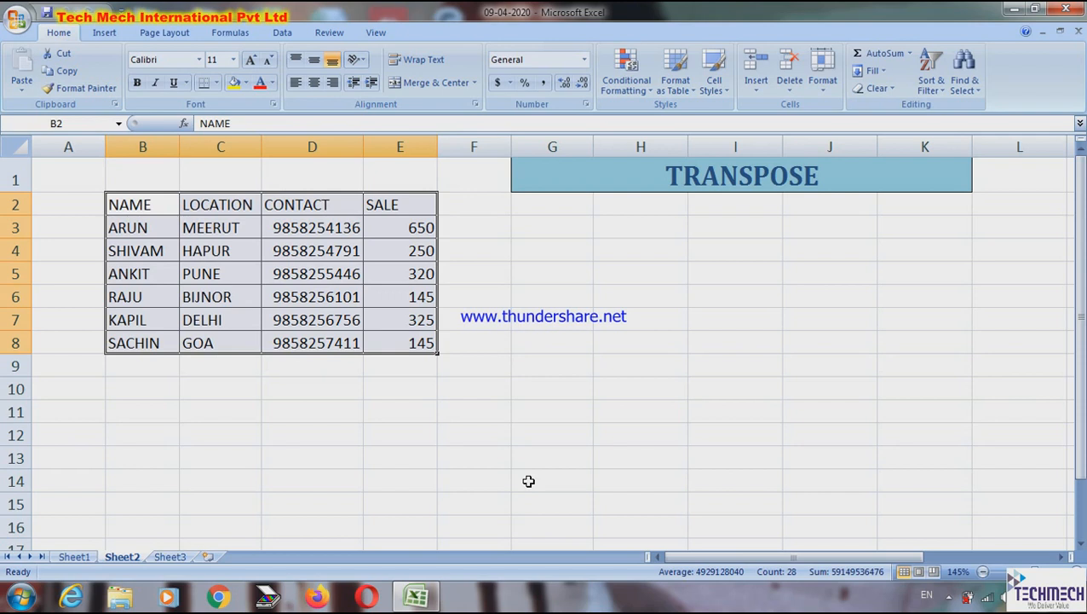
pyautogui.hotkey('ctrl', 'c')
# Paste the copied table at cell G2 under the TRANSPOSE heading, using Paste Special with Transpose enabled.
pyautogui.press('Right')
pyautogui.press('Right')
pyautogui.press('Right')
pyautogui.press('Right')
pyautogui.press('Right')
pyautogui.press('Right')
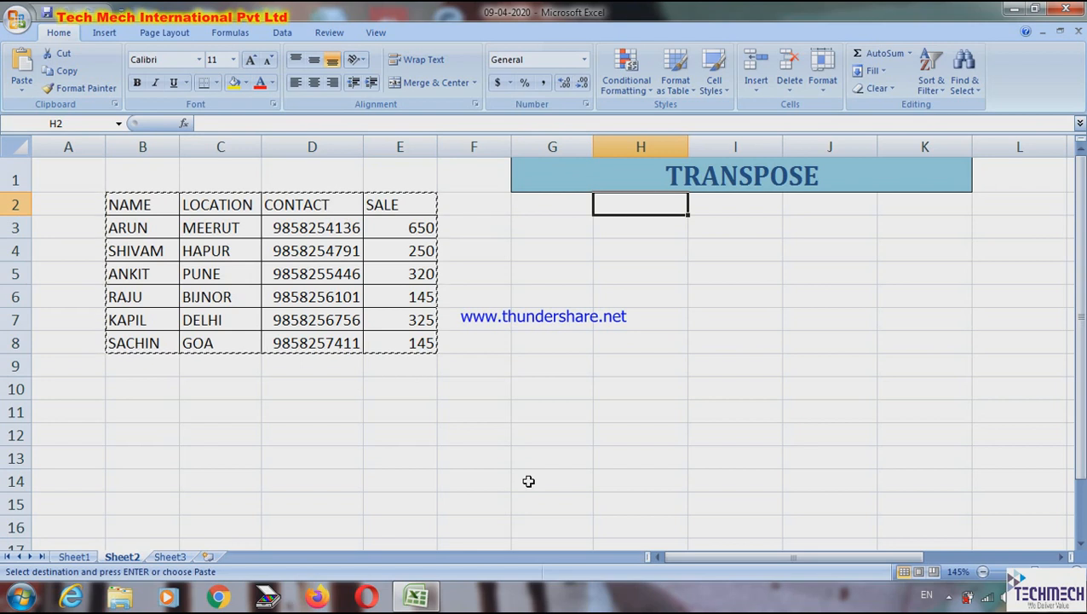
pyautogui.press('Left')
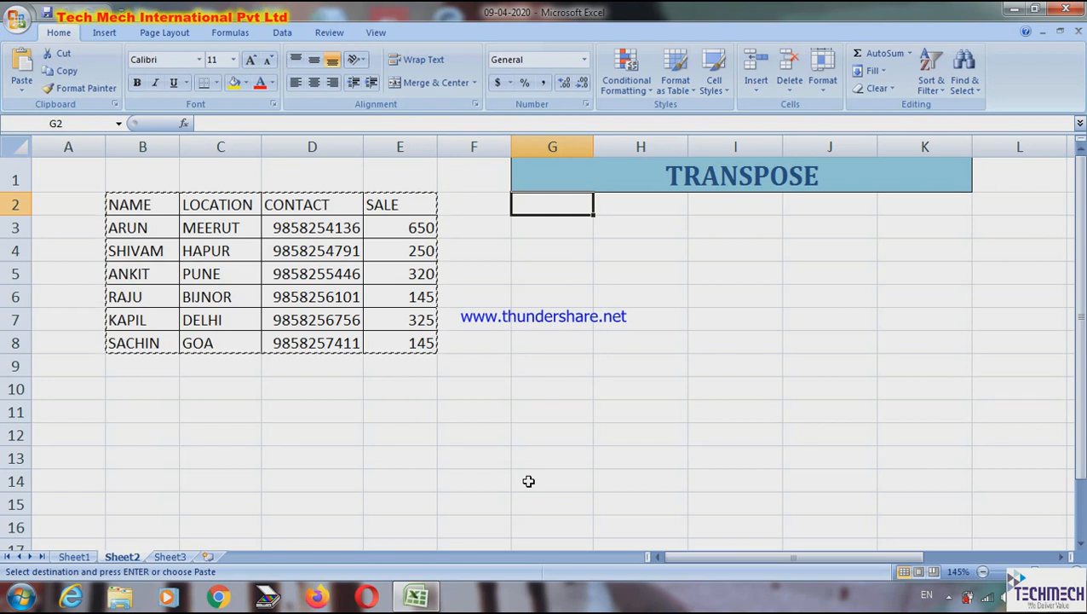
pyautogui.hotkey('ctrl', 'alt', 'v')
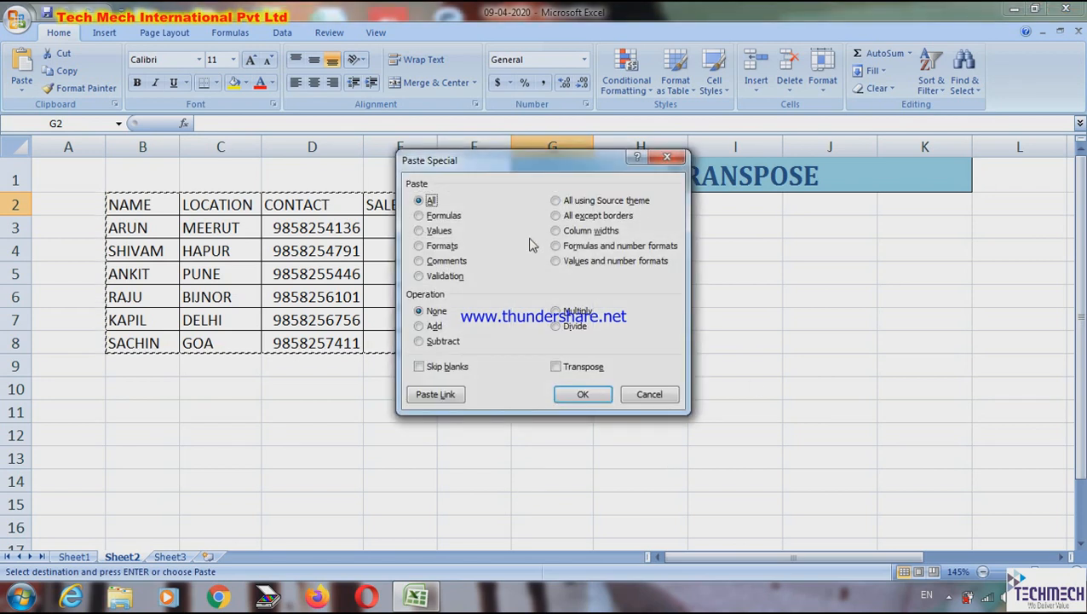
pyautogui.click(556, 368)
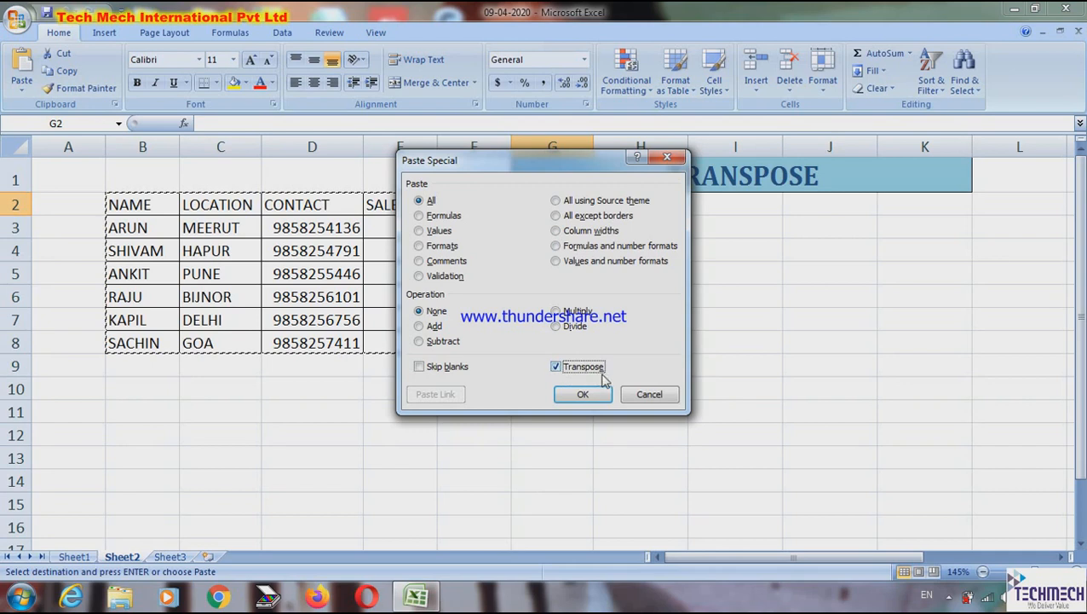
pyautogui.click(584, 395)
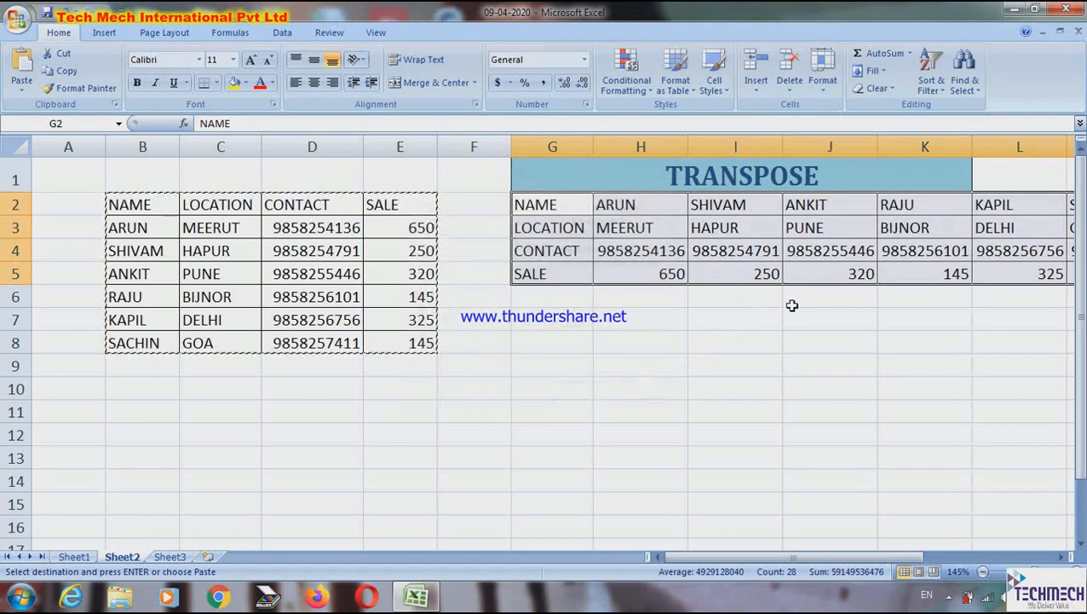
# Review the transposed table in G2:M5 across its columns and down to the blank area beneath it.
pyautogui.press('Right')
pyautogui.press('Right')
pyautogui.press('Right')
pyautogui.press('Right')
pyautogui.press('Right')
pyautogui.press('Right')
pyautogui.press('Right')
pyautogui.press('Left')
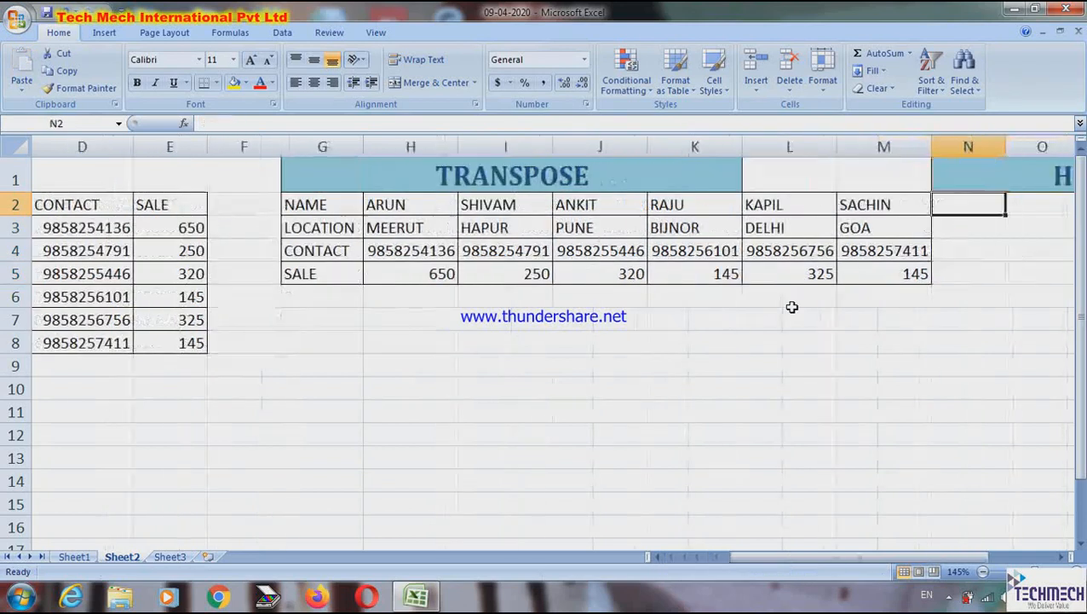
pyautogui.press('Left')
pyautogui.press('Left')
pyautogui.press('Left')
pyautogui.press('Left')
pyautogui.press('Left')
pyautogui.press('Left')
pyautogui.press('Left')
pyautogui.press('Down')
pyautogui.press('Down')
pyautogui.press('Down')
pyautogui.press('Down')
pyautogui.press('Down')
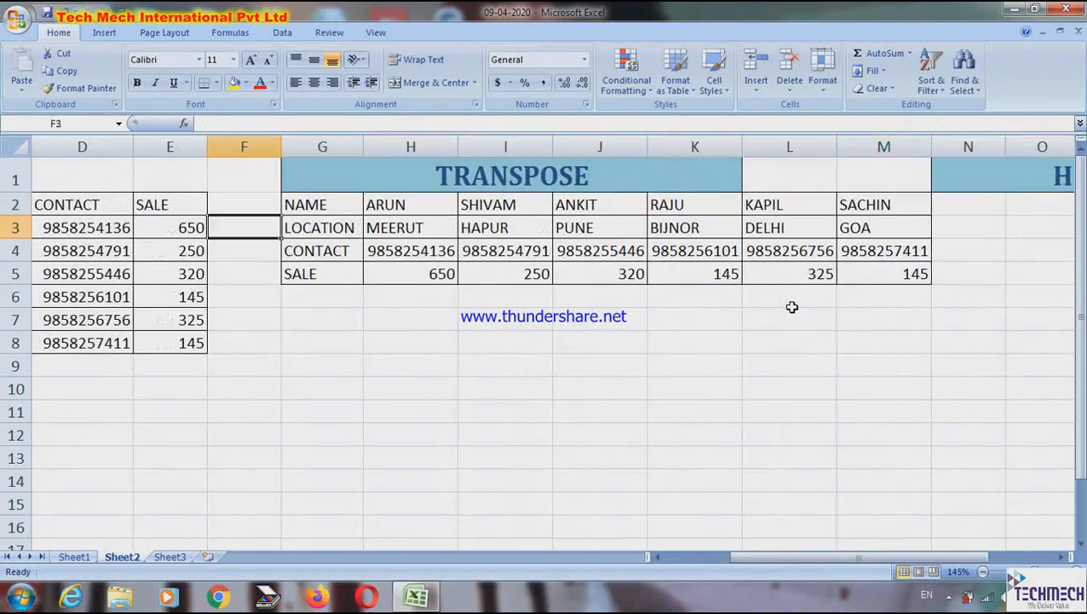
pyautogui.press('Right')
pyautogui.press('Down')
pyautogui.press('Down')
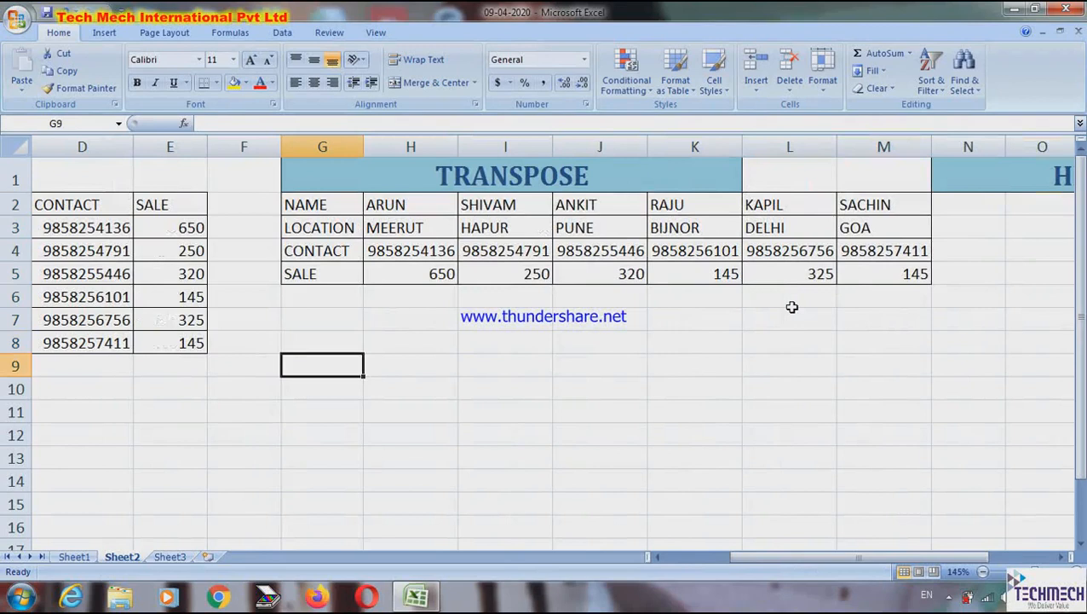
# Examine the source table's header row and first entries to work out the transposed range's dimensions.
pyautogui.press('Left')
pyautogui.press('Left')
pyautogui.press('Left')
pyautogui.press('Left')
pyautogui.press('Left')
pyautogui.press('Left')
pyautogui.press('Up')
pyautogui.press('Up')
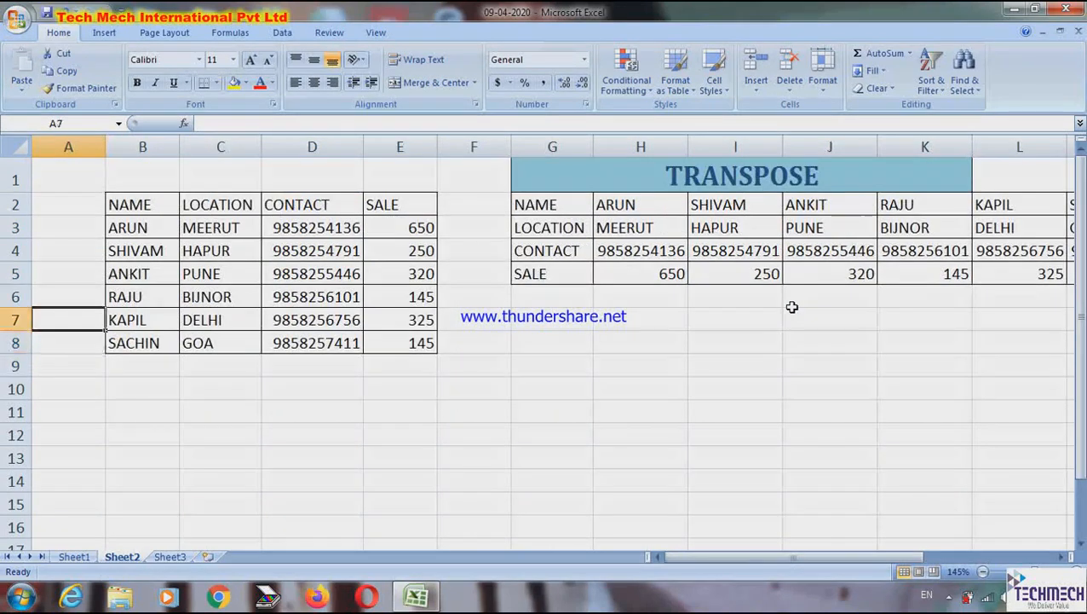
pyautogui.press('Right')
pyautogui.press('Up')
pyautogui.press('Up')
pyautogui.press('Up')
pyautogui.press('Up')
pyautogui.press('Up')
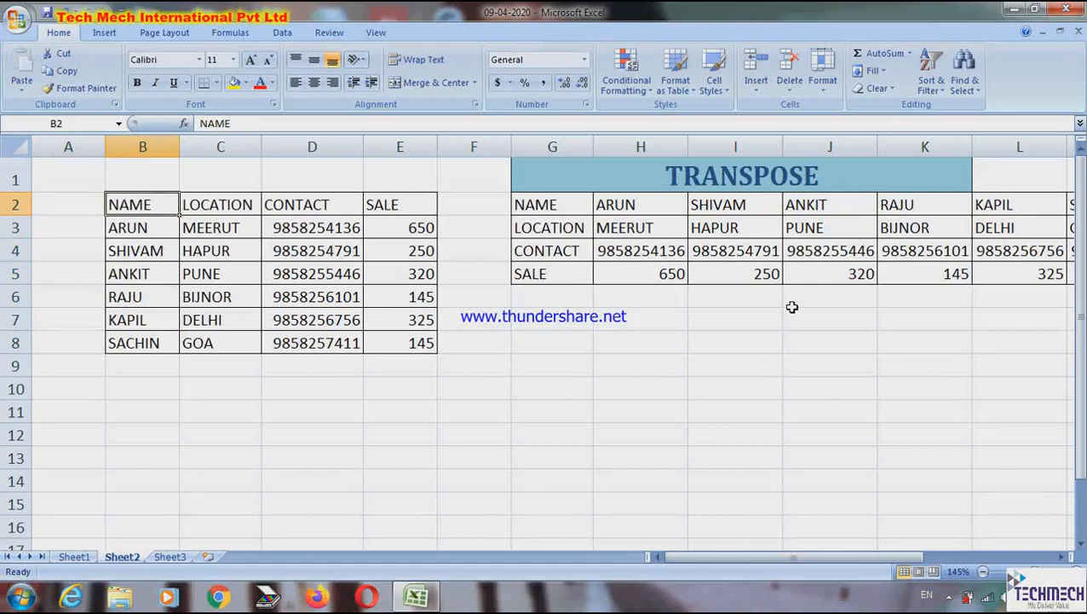
pyautogui.press('Right')
pyautogui.press('Right')
pyautogui.press('Right')
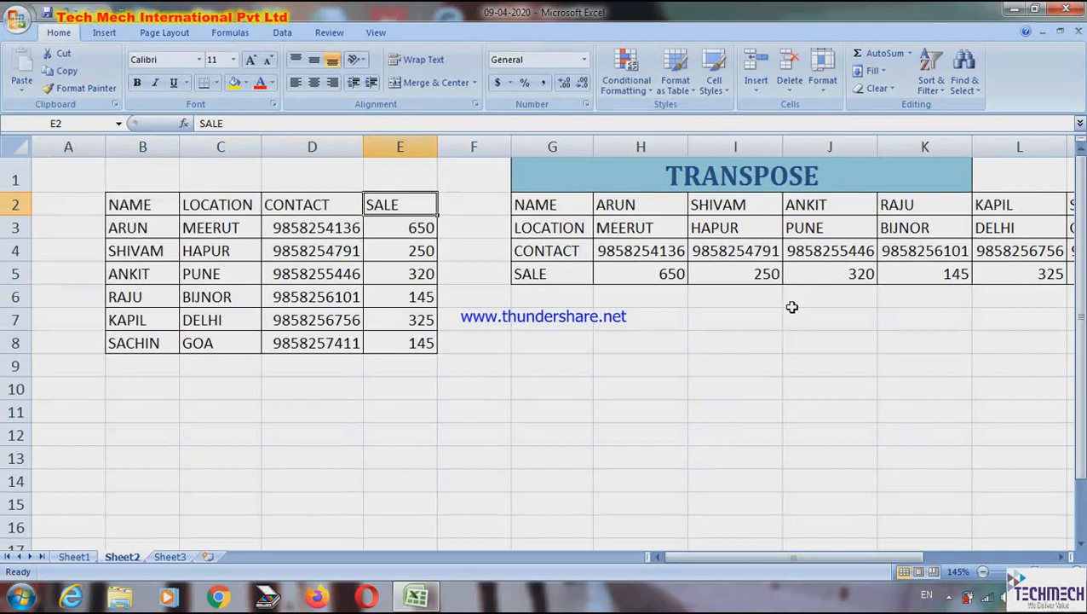
pyautogui.press('Left')
pyautogui.press('Left')
pyautogui.press('Left')
pyautogui.press('Right')
pyautogui.press('Right')
pyautogui.press('Right')
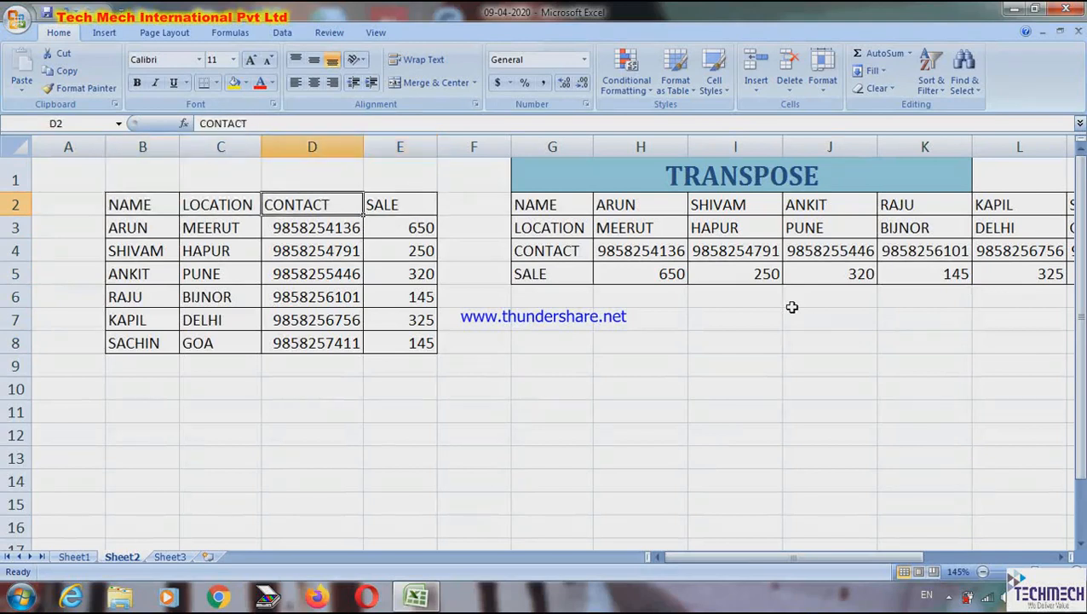
pyautogui.press('Down')
pyautogui.press('Right')
pyautogui.press('Right')
pyautogui.press('Down')
pyautogui.press('Up')
pyautogui.press('Up')
pyautogui.press('Down')
pyautogui.press('Left')
pyautogui.press('Left')
pyautogui.press('Left')
pyautogui.press('Up')
pyautogui.press('Right')
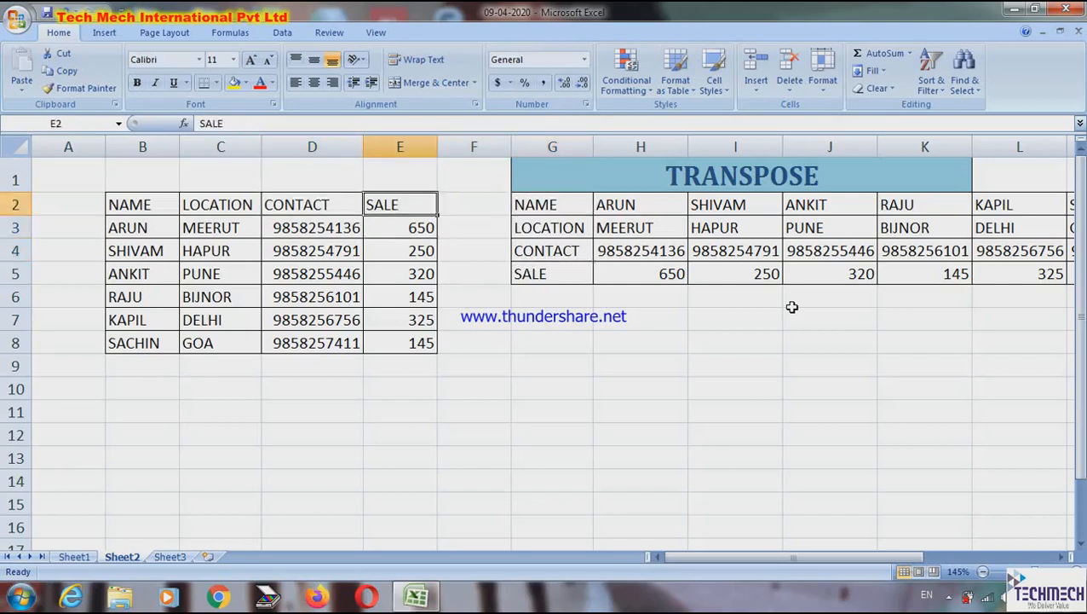
pyautogui.press('Down')
pyautogui.press('Down')
pyautogui.press('Up')
pyautogui.press('Up')
pyautogui.press('Down')
pyautogui.press('Down')
pyautogui.press('Up')
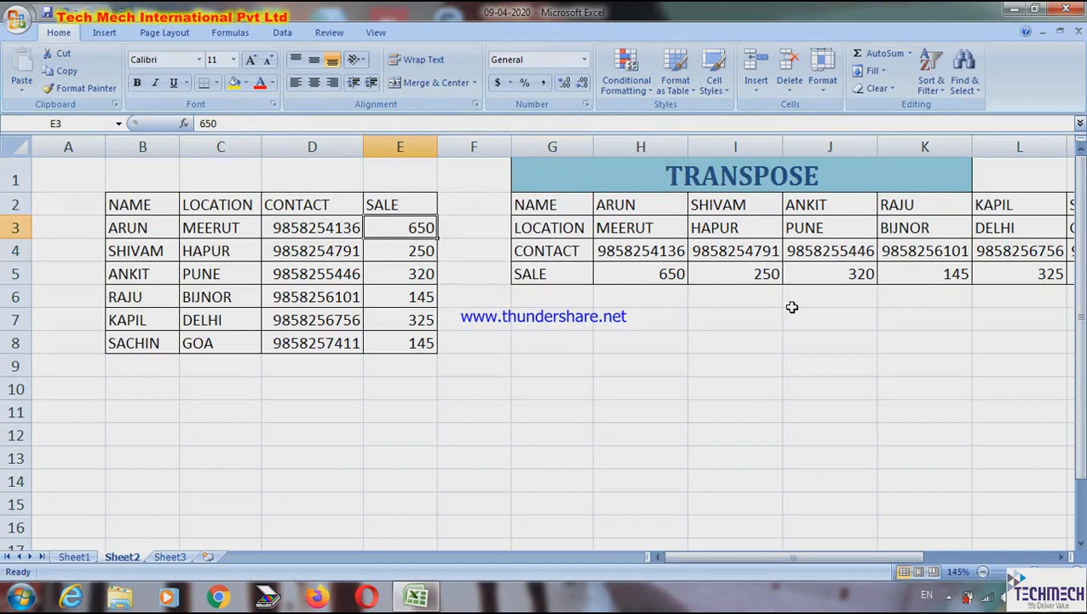
pyautogui.press('Up')
pyautogui.press('Left')
pyautogui.press('Left')
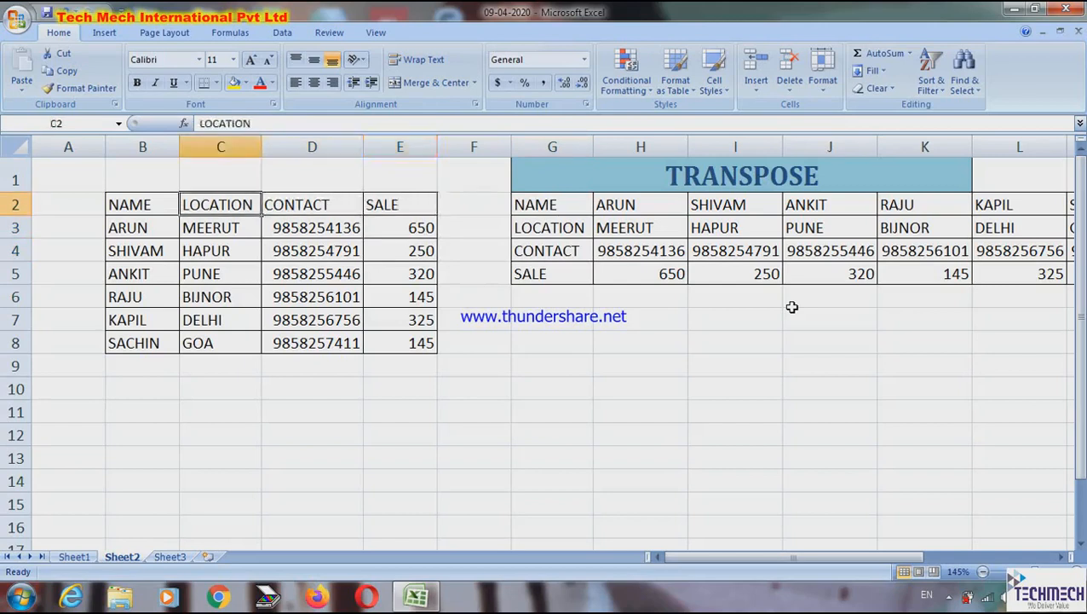
pyautogui.press('Left')
pyautogui.press('Right')
pyautogui.press('Left')
pyautogui.press('Right')
pyautogui.press('Right')
pyautogui.press('Right')
# Select the blank range G9:M12, four rows by seven columns, below the pasted transposed table.
pyautogui.press('Right')
pyautogui.press('Down')
pyautogui.press('Down')
pyautogui.press('Down')
pyautogui.press('Down')
pyautogui.press('Down')
pyautogui.press('Right')
pyautogui.press('Down')
pyautogui.press('Down')
pyautogui.press('Down')
pyautogui.press('Up')
pyautogui.hotkey('shift', 'Down')
pyautogui.hotkey('shift', 'Down')
pyautogui.hotkey('shift', 'Down')
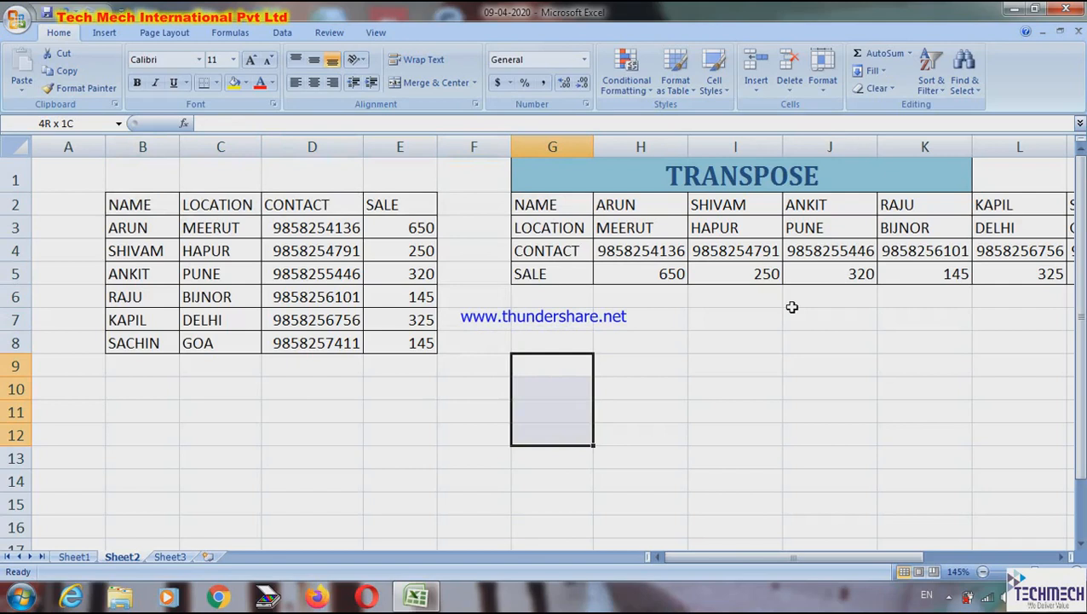
pyautogui.hotkey('shift', 'Right')
pyautogui.hotkey('shift', 'Right')
pyautogui.hotkey('shift', 'Right')
pyautogui.hotkey('shift', 'Right')
pyautogui.hotkey('shift', 'Right')
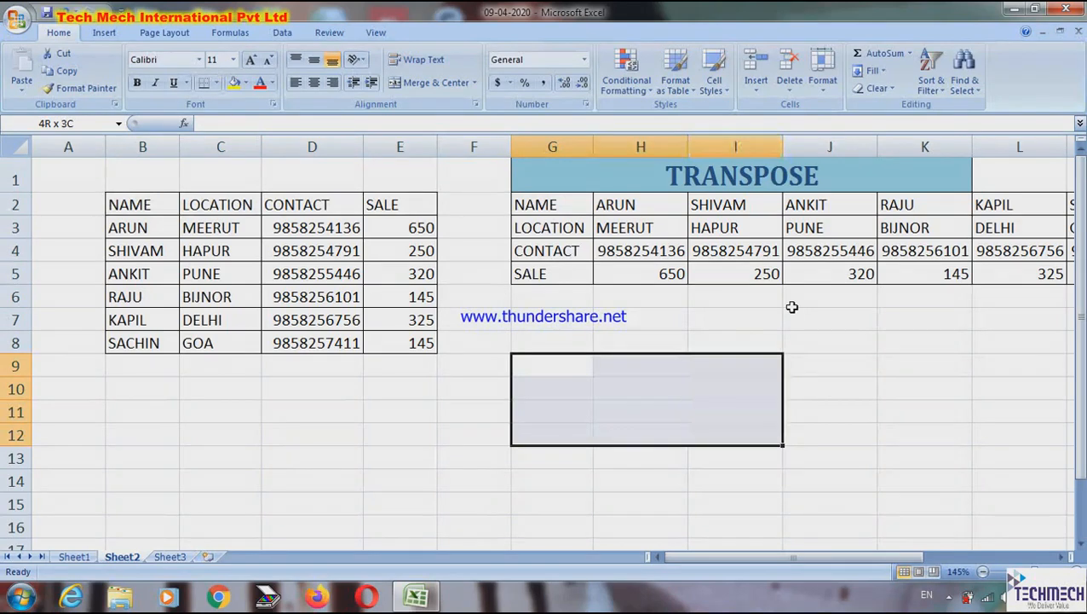
pyautogui.hotkey('shift', 'Right')
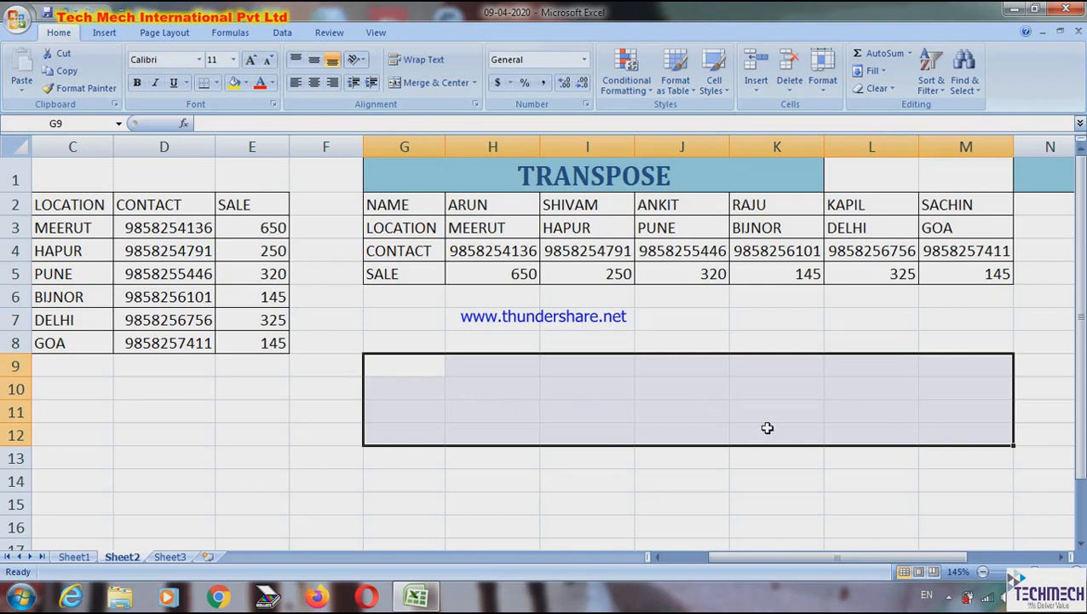
# Enter =TRANSPOSE(B2:E8) as an array formula across the selected range G9:M12.
pyautogui.write('=tr')
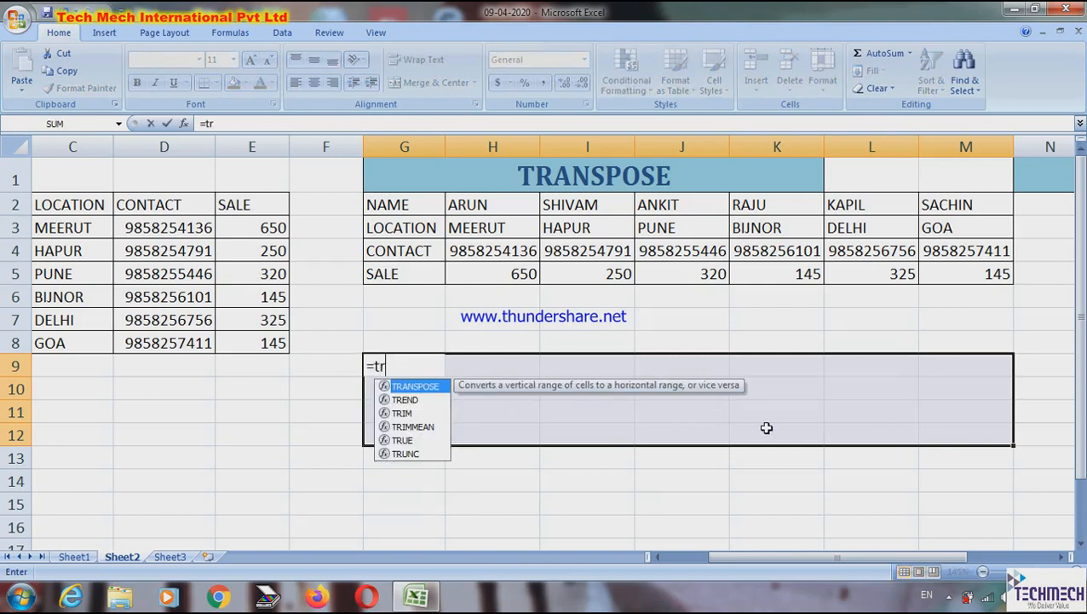
pyautogui.write('ans')
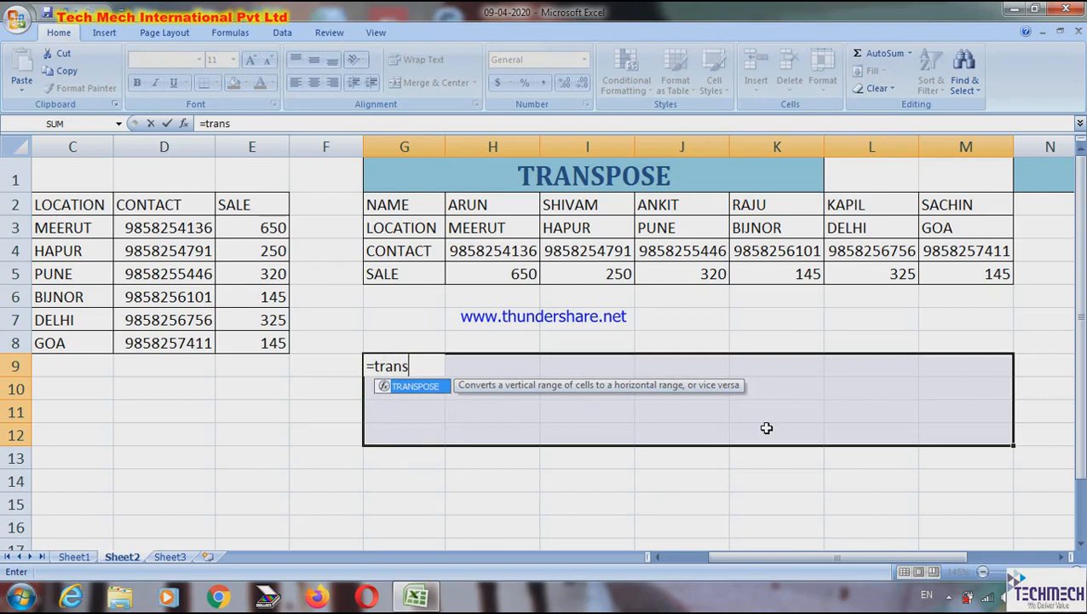
pyautogui.press('Tab')
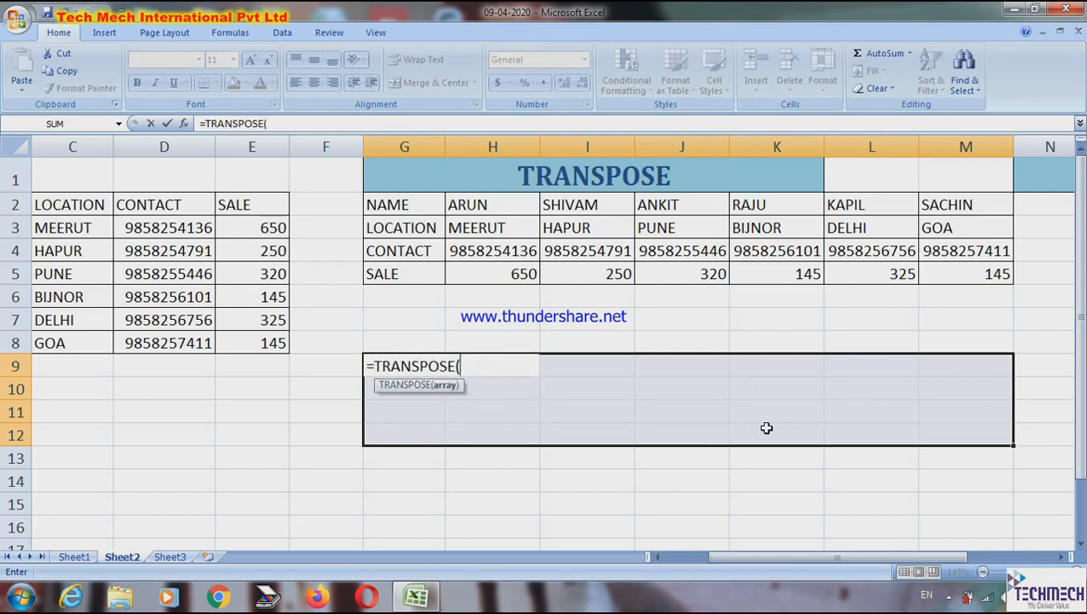
pyautogui.press('Left')
pyautogui.press('Left')
pyautogui.press('Up')
pyautogui.press('Left')
pyautogui.press('Up')
pyautogui.press('Right')
pyautogui.press('Down')
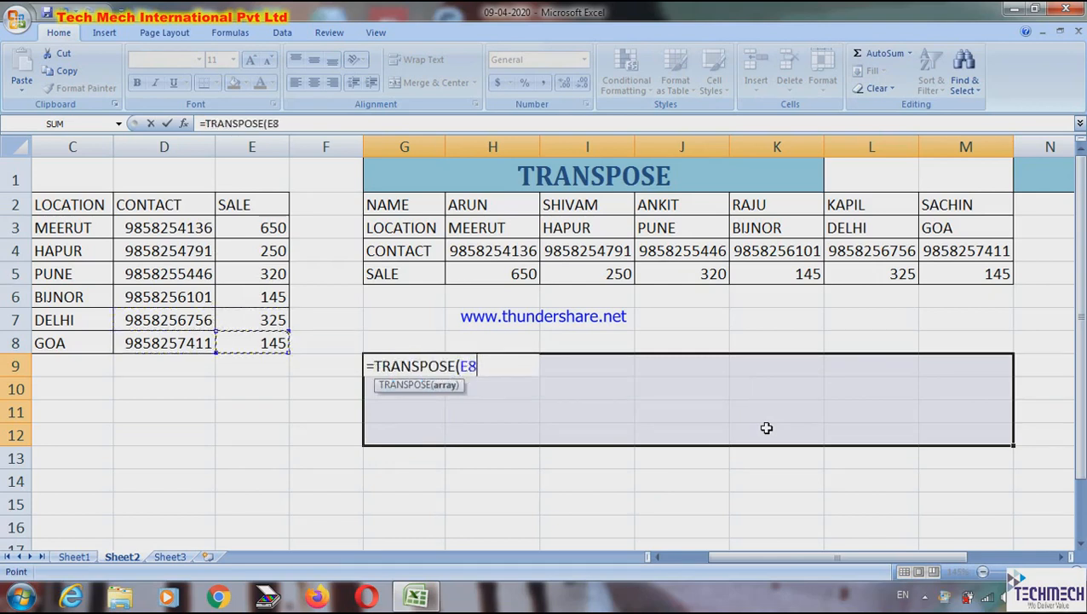
pyautogui.hotkey('ctrl', 'shift', 'Up')
pyautogui.hotkey('ctrl', 'shift', 'Left')
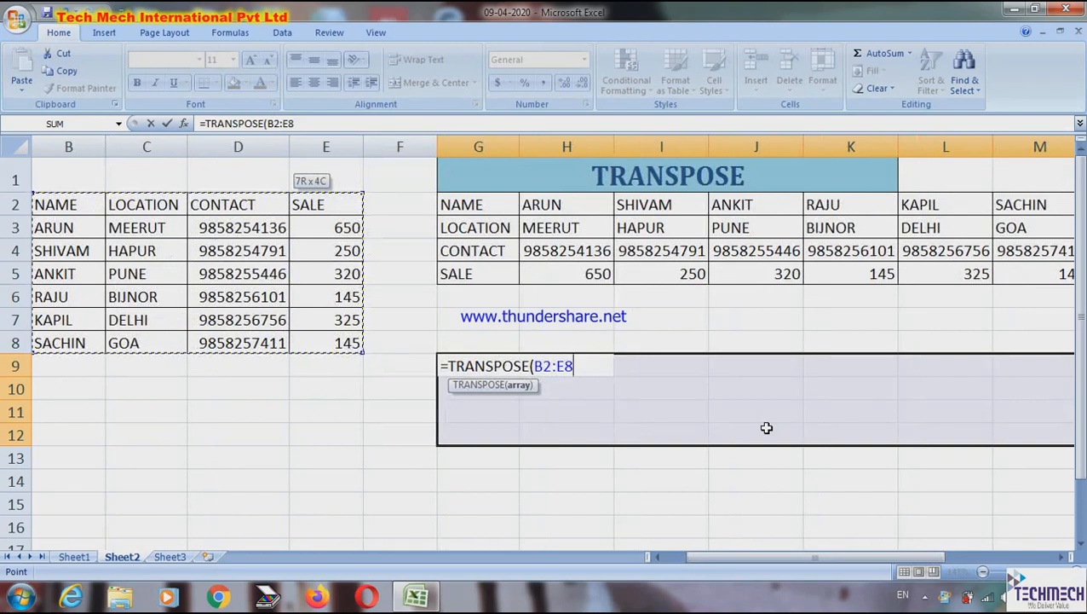
pyautogui.write(')')
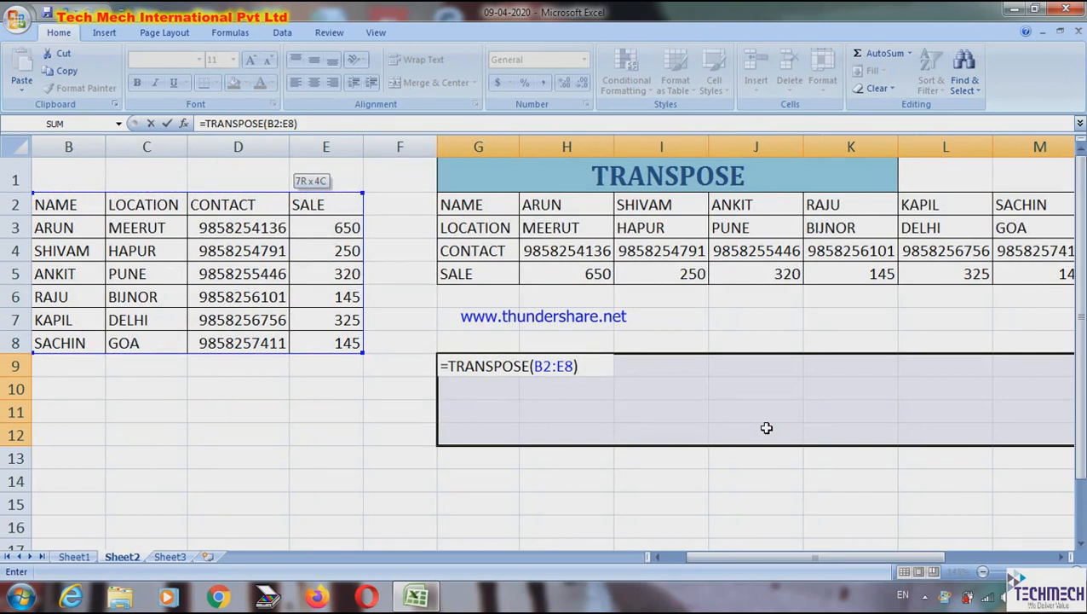
pyautogui.hotkey('ctrl', 'shift', 'Return')
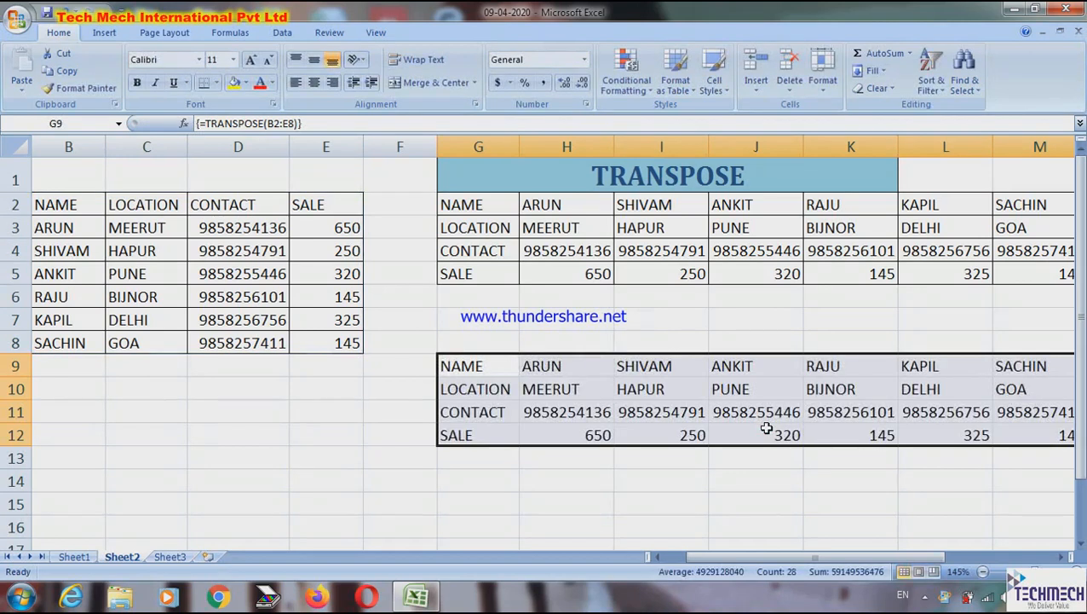
# Review the TRANSPOSE formula's output along row 9 up to its last column.
pyautogui.press('Right')
pyautogui.press('Right')
pyautogui.press('Right')
pyautogui.press('Right')
pyautogui.press('Right')
pyautogui.press('Right')
pyautogui.press('Right')
pyautogui.press('Right')
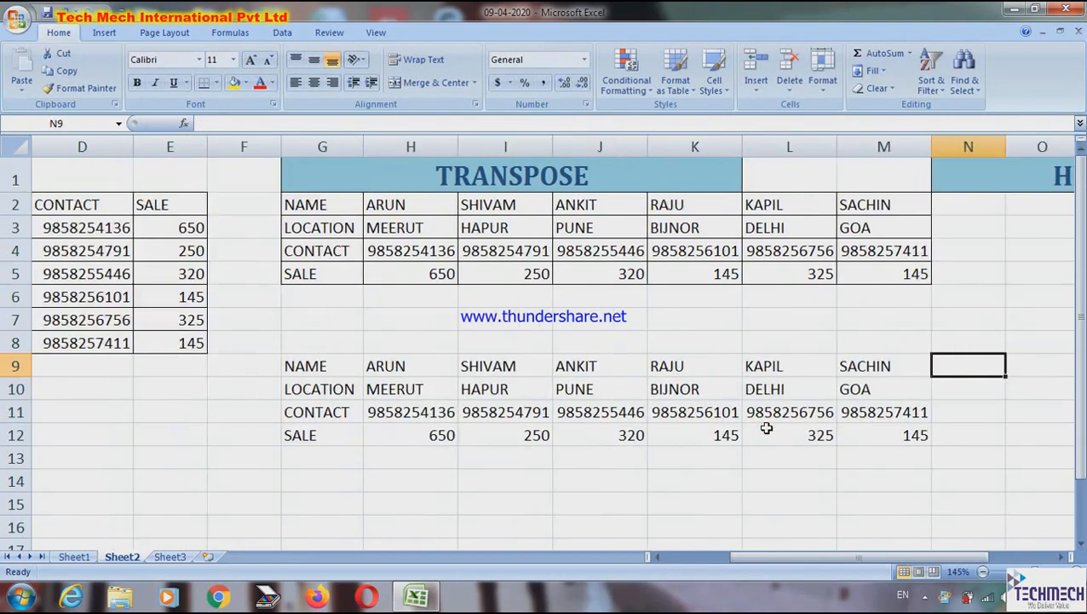
pyautogui.press('Left')
pyautogui.press('Left')
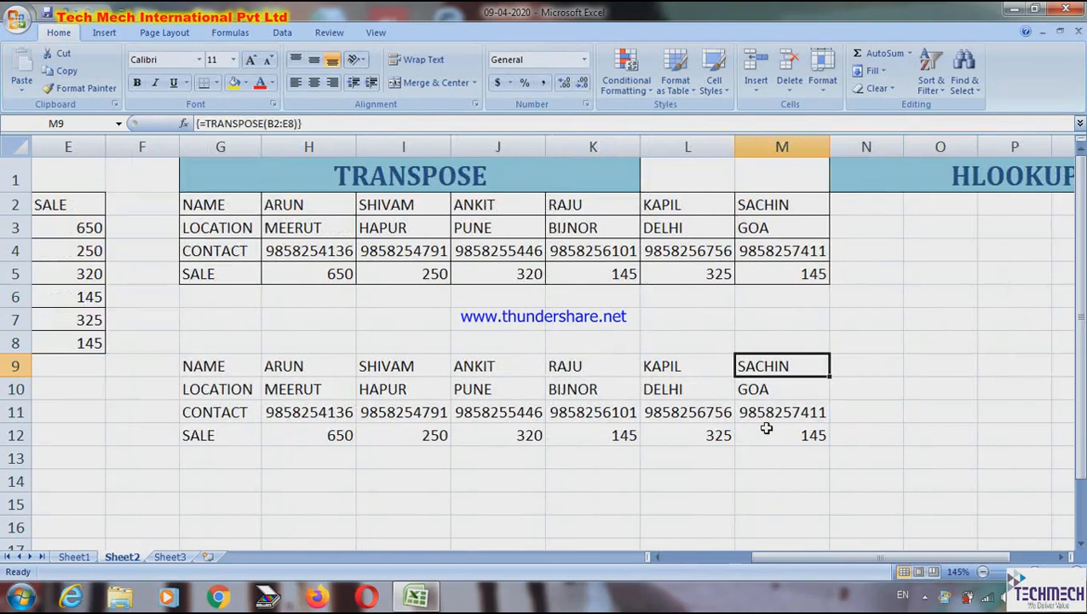
# Go to cell O2 beneath the HLOOKUP heading.
pyautogui.press('Right')
pyautogui.press('Right')
pyautogui.press('Up')
pyautogui.press('Up')
pyautogui.press('Up')
pyautogui.press('Up')
pyautogui.press('Up')
pyautogui.press('Up')
pyautogui.press('Up')
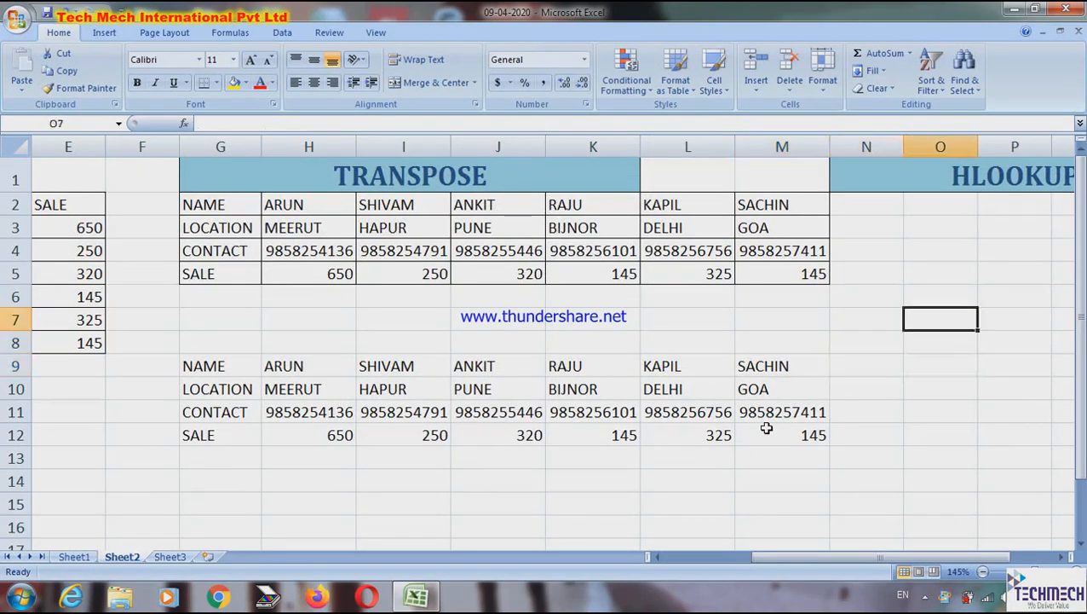
pyautogui.press('Up')
pyautogui.press('Down')
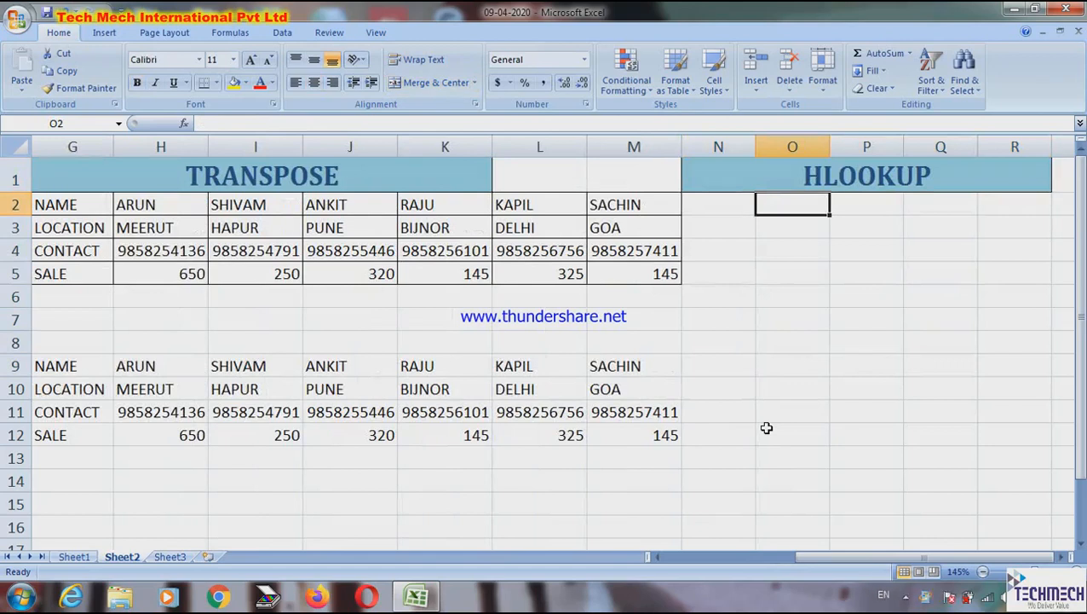
# Enter "h" in U1 and "horizontal" in V1 as notes beside the HLOOKUP section.
pyautogui.press('Right')
pyautogui.press('Right')
pyautogui.press('Right')
pyautogui.press('Right')
pyautogui.press('Right')
pyautogui.press('Right')
pyautogui.press('Up')
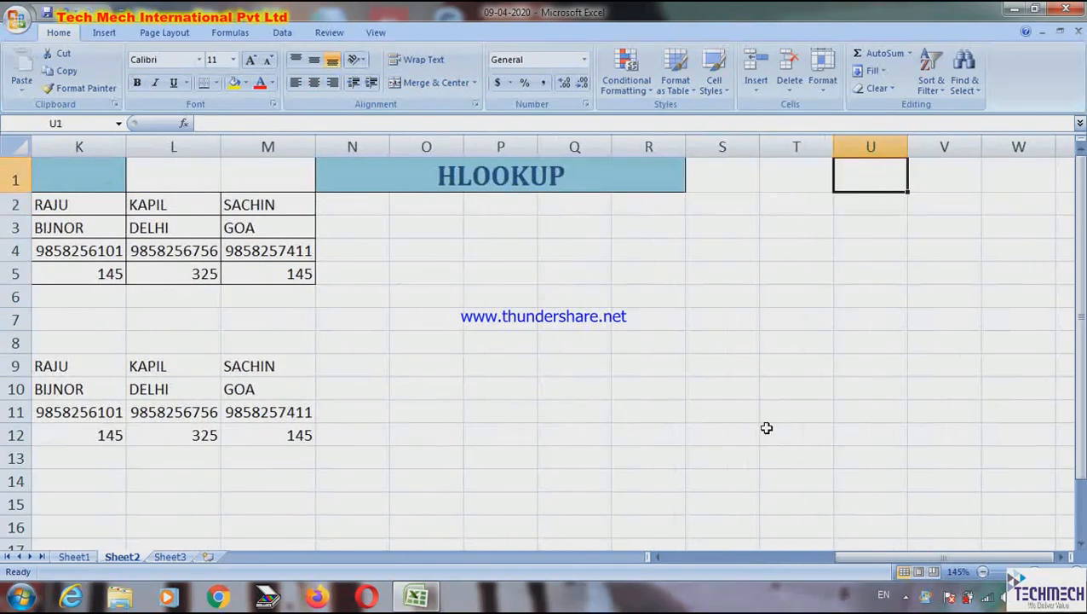
pyautogui.press('Left')
pyautogui.press('Right')
pyautogui.write('h')
pyautogui.press('Right')
pyautogui.write('h')
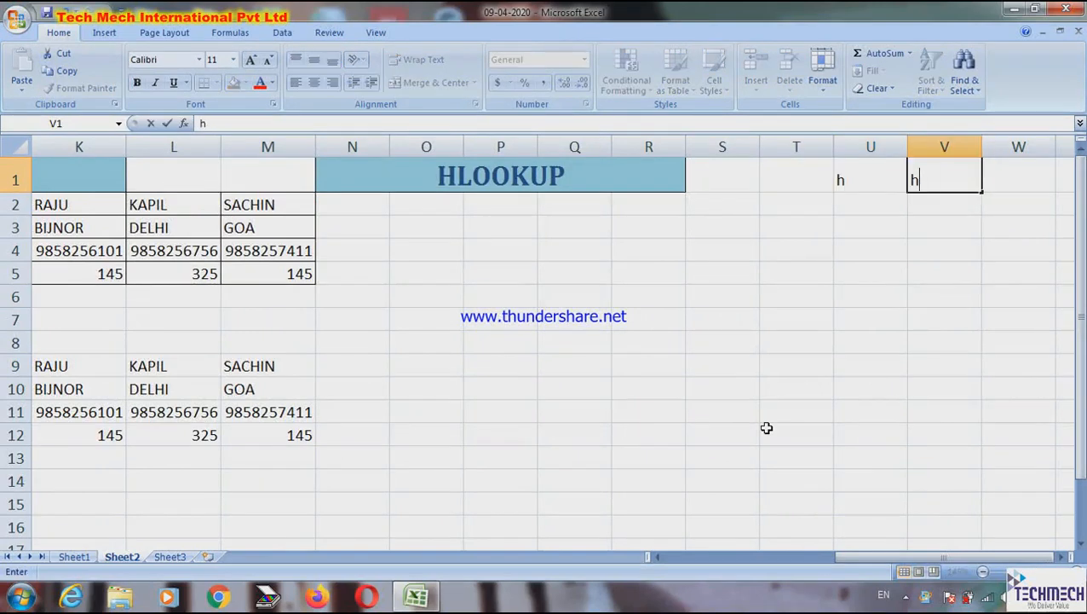
pyautogui.write('orizontal')
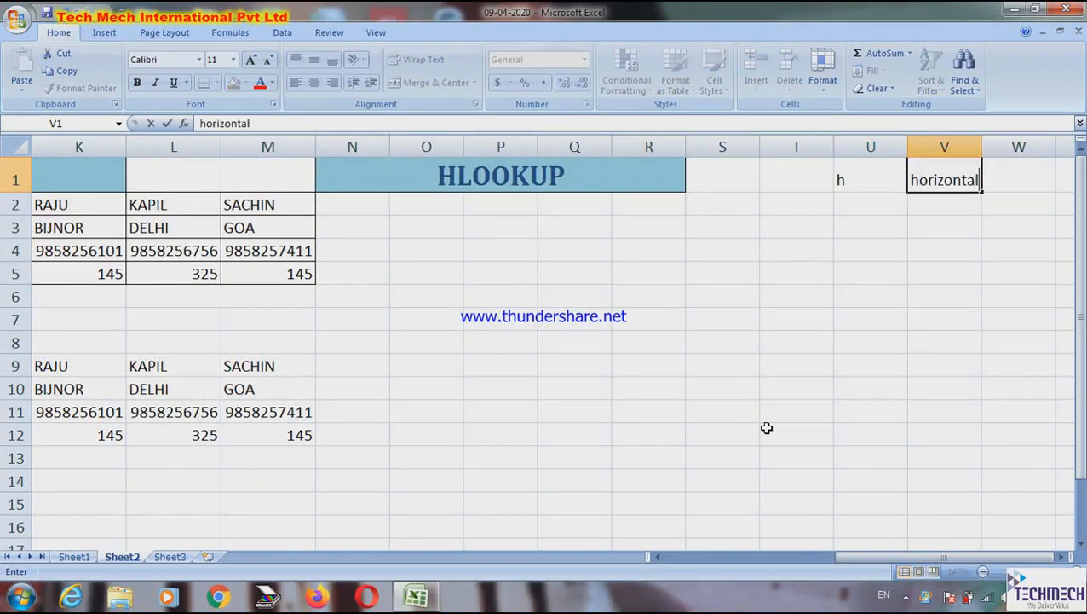
pyautogui.press('Return')
# Enter "lookup" in U2 and "search" in V2.
pyautogui.press('Left')
pyautogui.write('lookup')
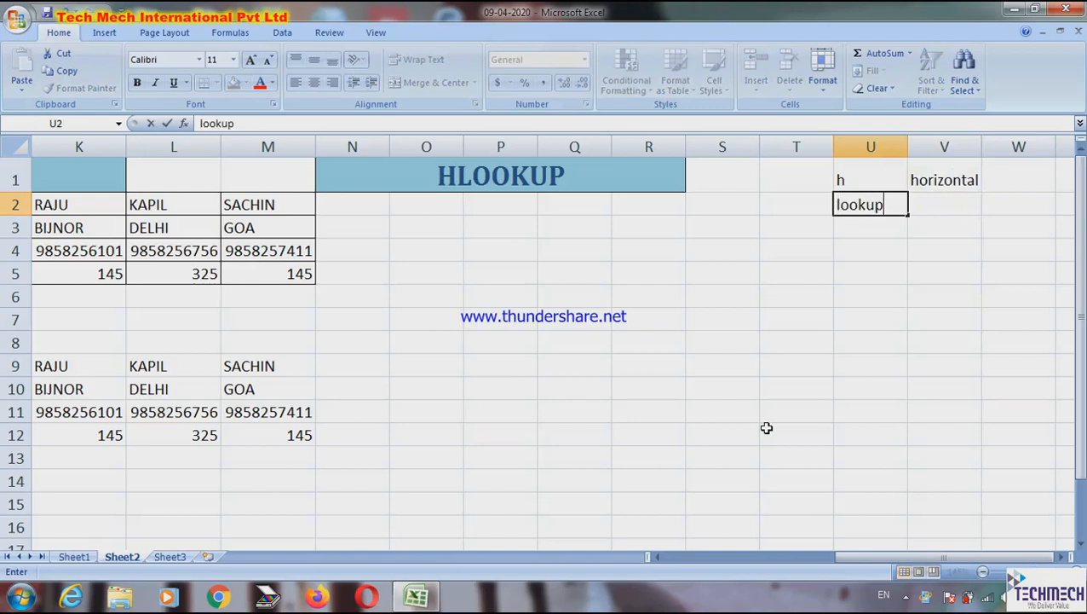
pyautogui.press('Tab')
pyautogui.write('serach')
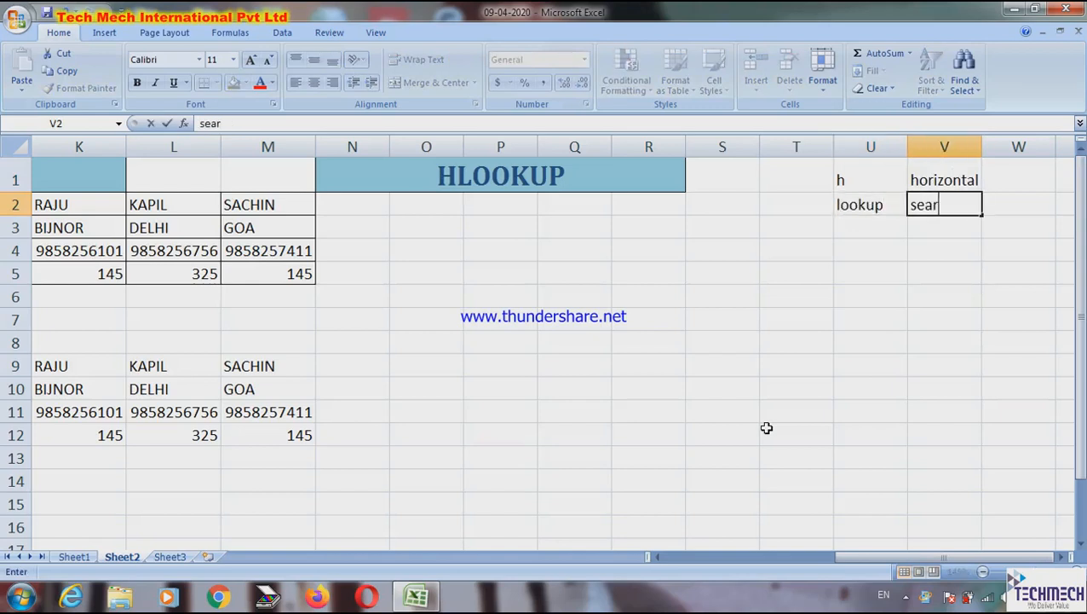
pyautogui.press('Return')
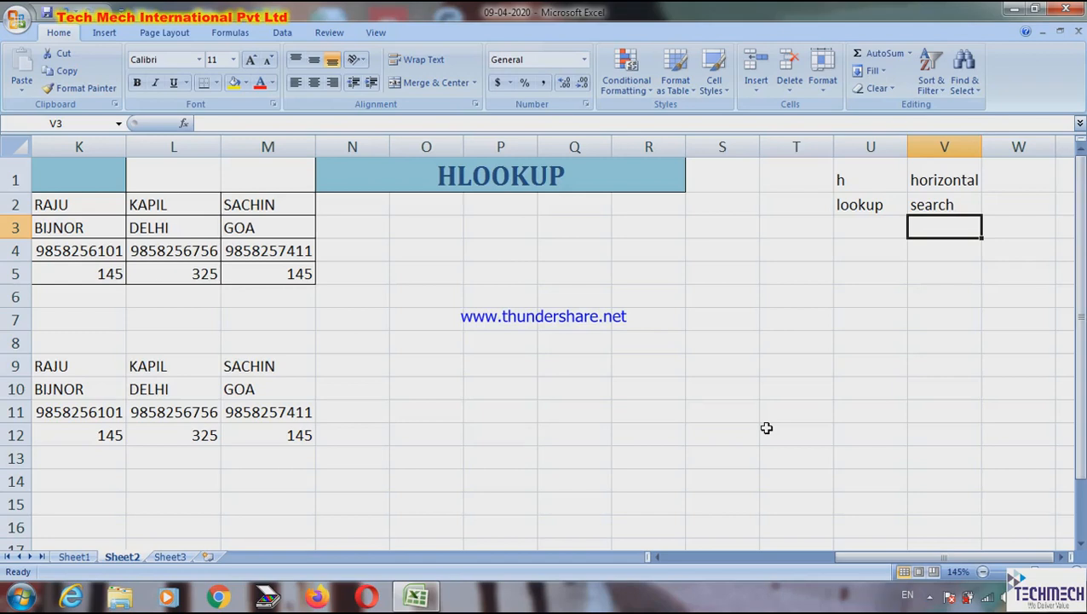
# Copy the NAME, LOCATION, CONTACT and SALE labels in G2:G5 of the transposed table.
pyautogui.press('Up')
pyautogui.press('Left')
pyautogui.press('Left')
pyautogui.press('Left')
pyautogui.press('Left')
pyautogui.press('Left')
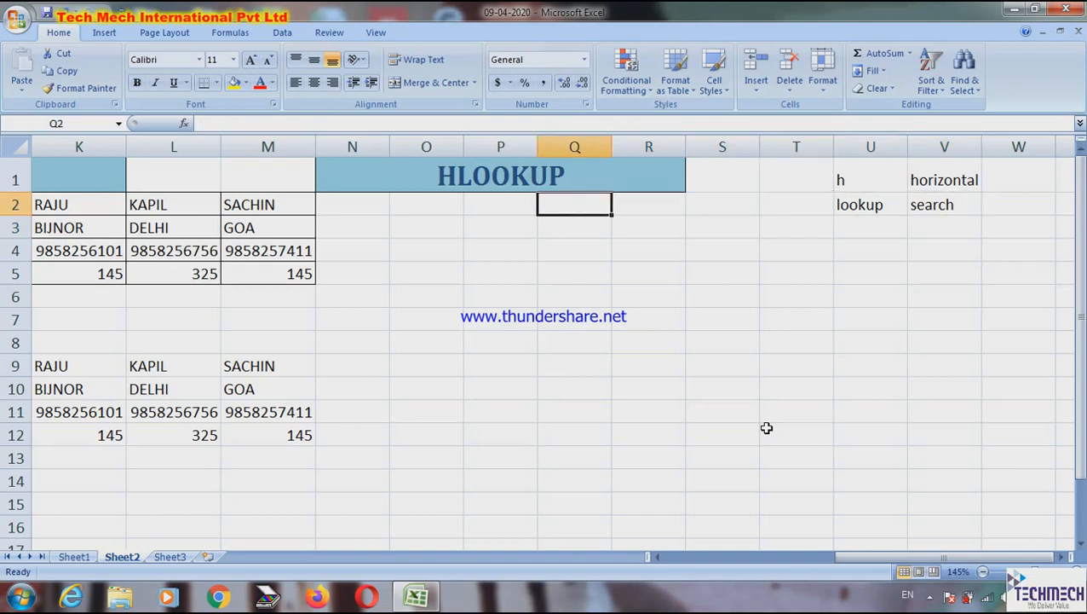
pyautogui.press('Left')
pyautogui.press('Right')
pyautogui.press('Right')
pyautogui.press('Left')
pyautogui.press('Left')
pyautogui.press('Left')
pyautogui.press('Left')
pyautogui.press('Left')
pyautogui.press('Left')
pyautogui.press('Left')
pyautogui.press('Left')
pyautogui.press('Left')
pyautogui.press('Left')
pyautogui.press('Left')
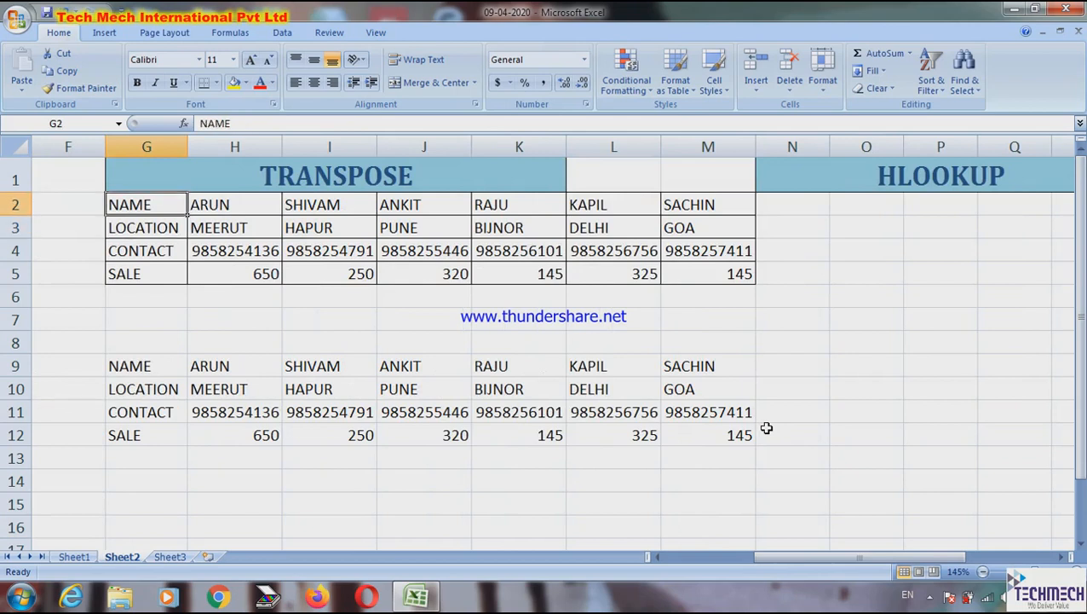
pyautogui.hotkey('shift', 'Down')
pyautogui.hotkey('shift', 'Down')
pyautogui.hotkey('shift', 'Down')
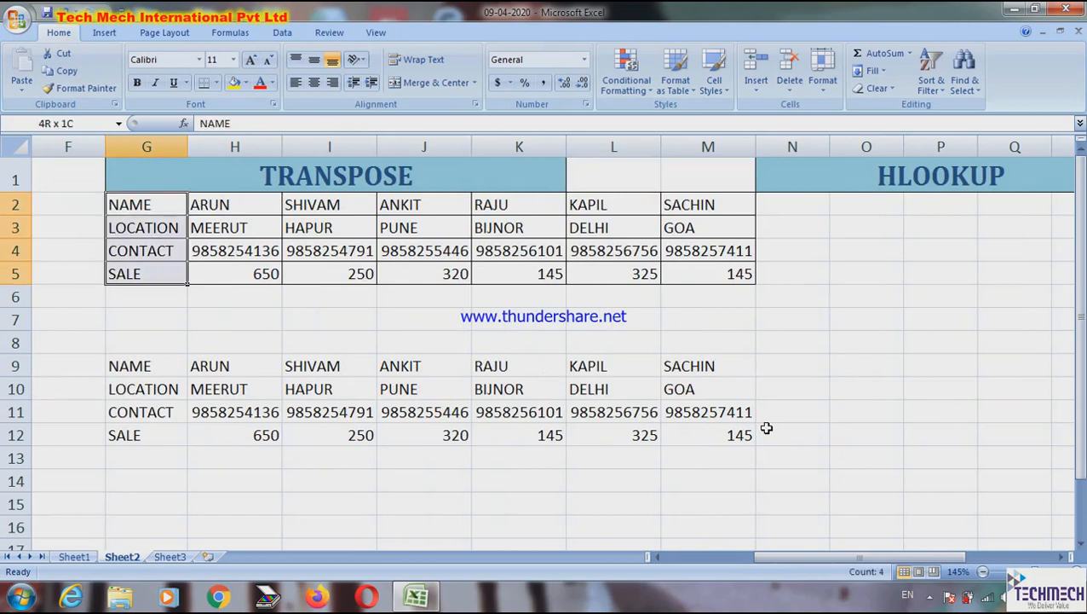
pyautogui.hotkey('ctrl', 'c')
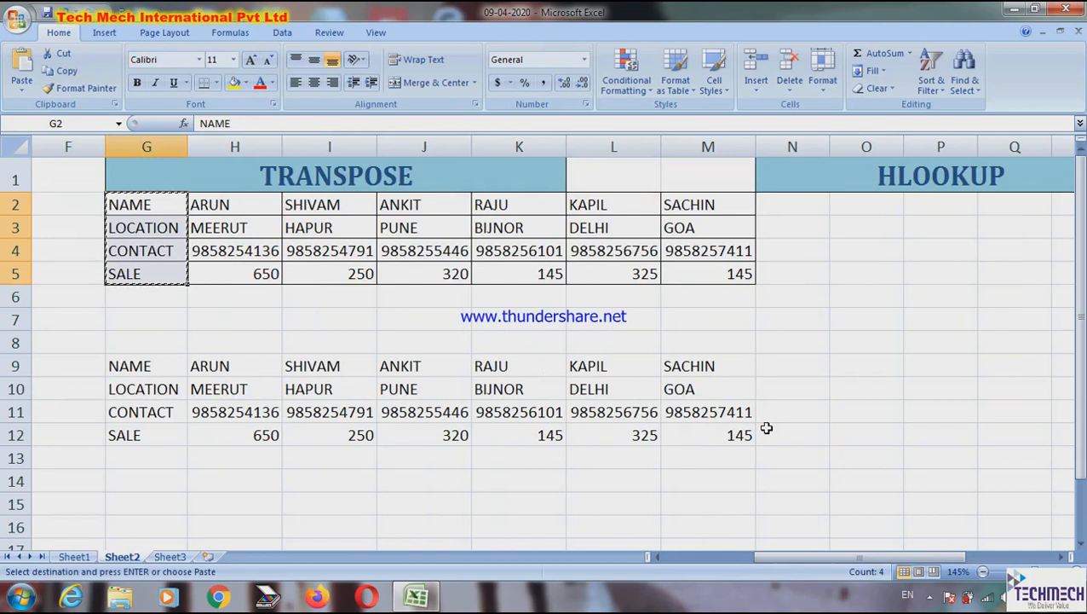
# Paste the copied labels beneath the HLOOKUP heading, starting at P3.
pyautogui.press('Right')
pyautogui.press('Right')
pyautogui.press('Right')
pyautogui.press('Right')
pyautogui.press('Right')
pyautogui.press('Right')
pyautogui.press('Right')
pyautogui.press('Right')
pyautogui.press('Right')
pyautogui.press('Left')
pyautogui.press('Down')
pyautogui.press('Right')
pyautogui.press('Left')
pyautogui.press('Right')
pyautogui.press('Return')
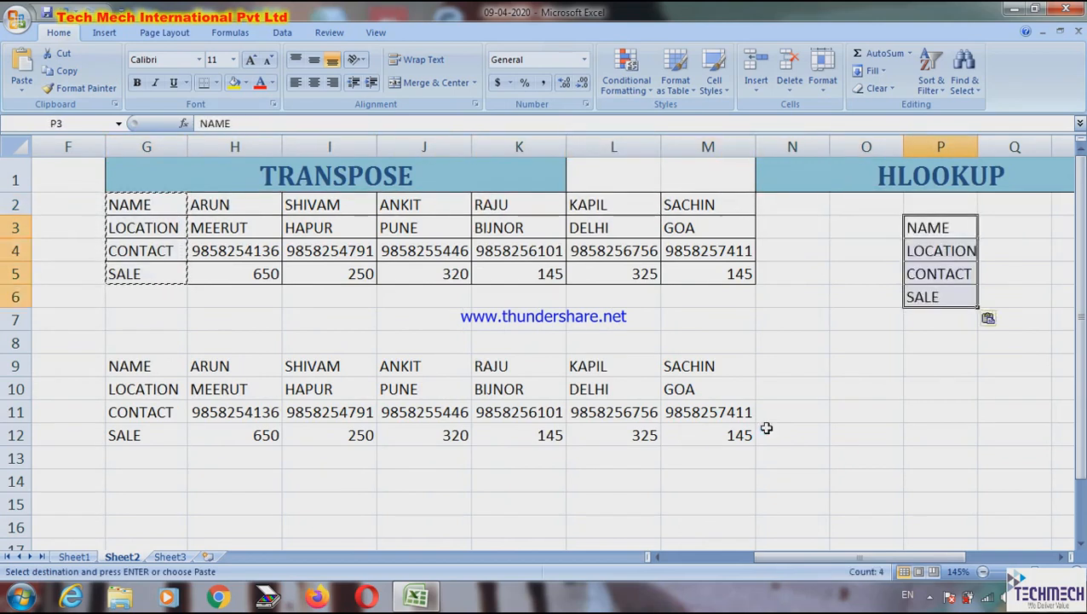
# AutoFit the width of column P to the LOCATION label in P4.
pyautogui.press('Right')
pyautogui.press('Right')
pyautogui.press('Right')
pyautogui.press('Left')
pyautogui.press('Left')
pyautogui.press('Left')
pyautogui.press('Left')
pyautogui.press('Down')
pyautogui.press('Right')
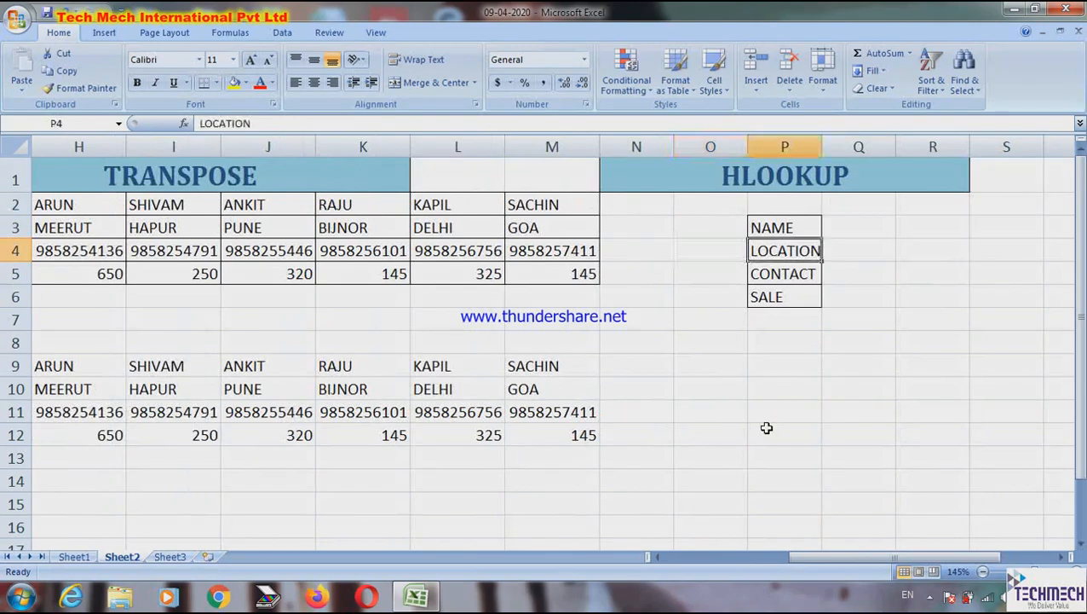
pyautogui.hotkey('alt', 'h')
pyautogui.press('o')
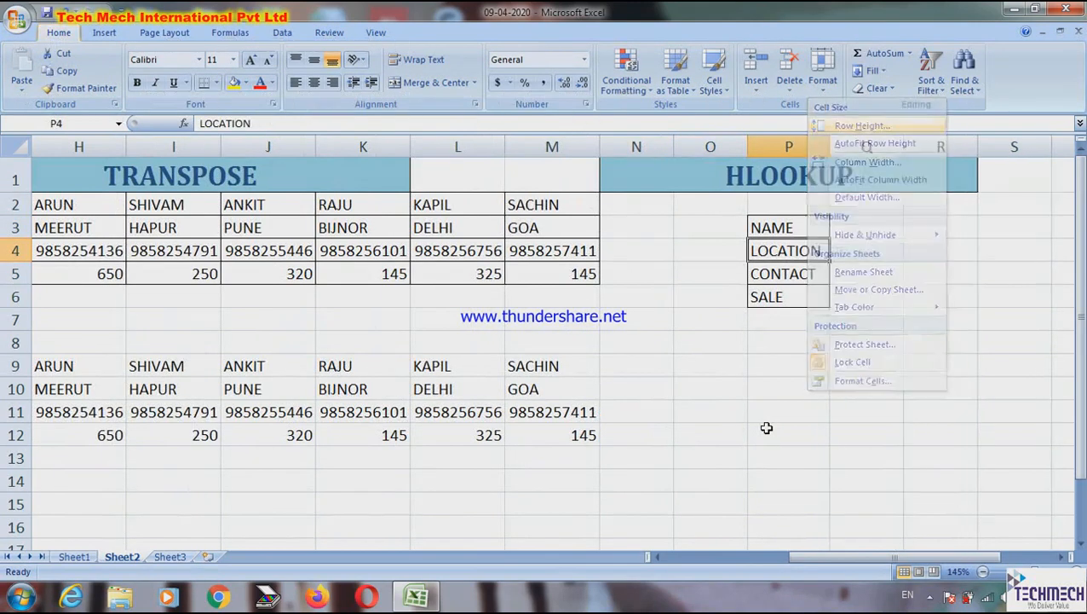
pyautogui.press('i')
# Start an HLOOKUP formula in Q4 beside LOCATION, with Q3 as the lookup value.
pyautogui.press('Right')
pyautogui.press('Up')
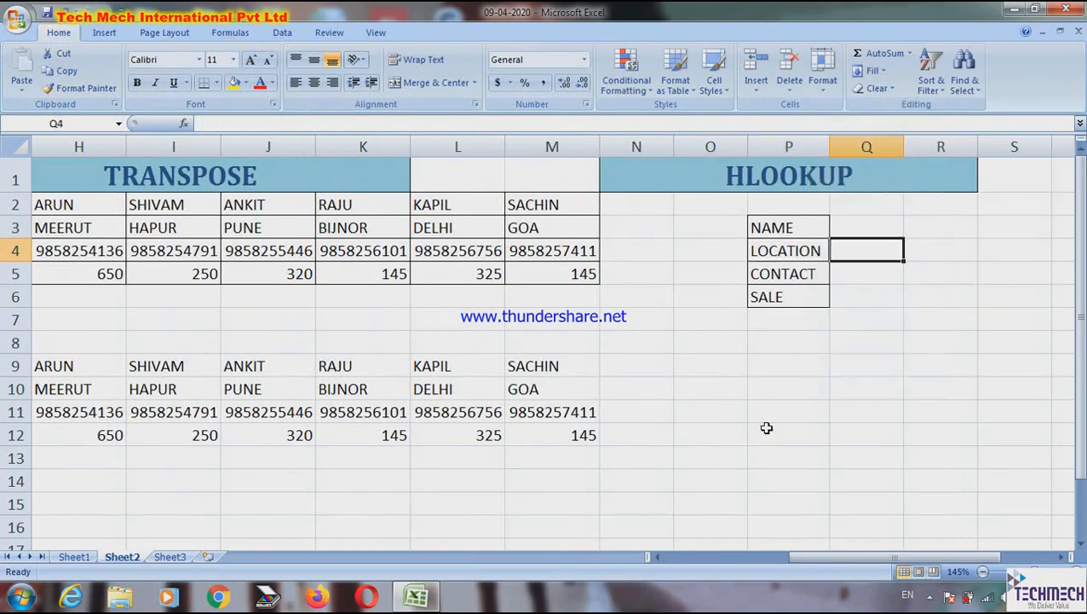
pyautogui.press('Down')
pyautogui.press('Down')
pyautogui.press('Down')
pyautogui.press('Up')
pyautogui.press('Up')
pyautogui.press('Up')
pyautogui.press('Down')
pyautogui.write('=hlo')
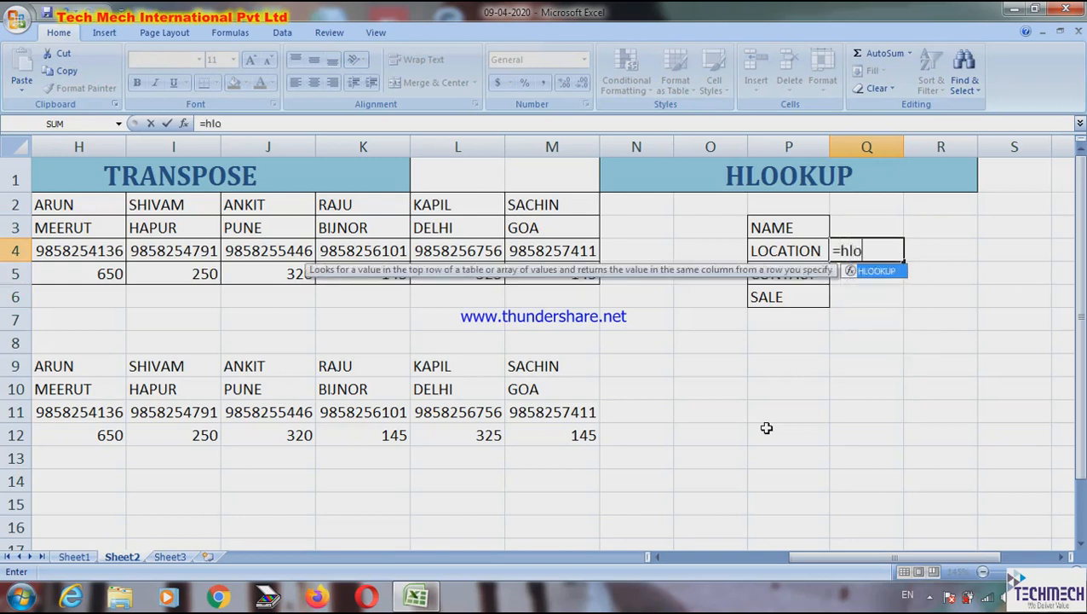
pyautogui.press('Tab')
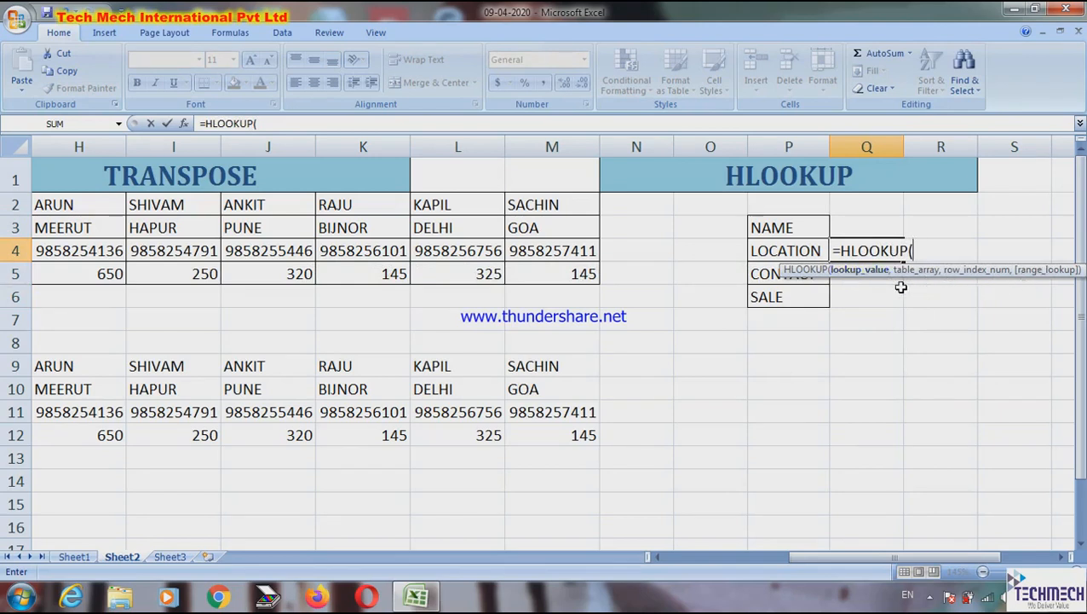
pyautogui.click(863, 226)
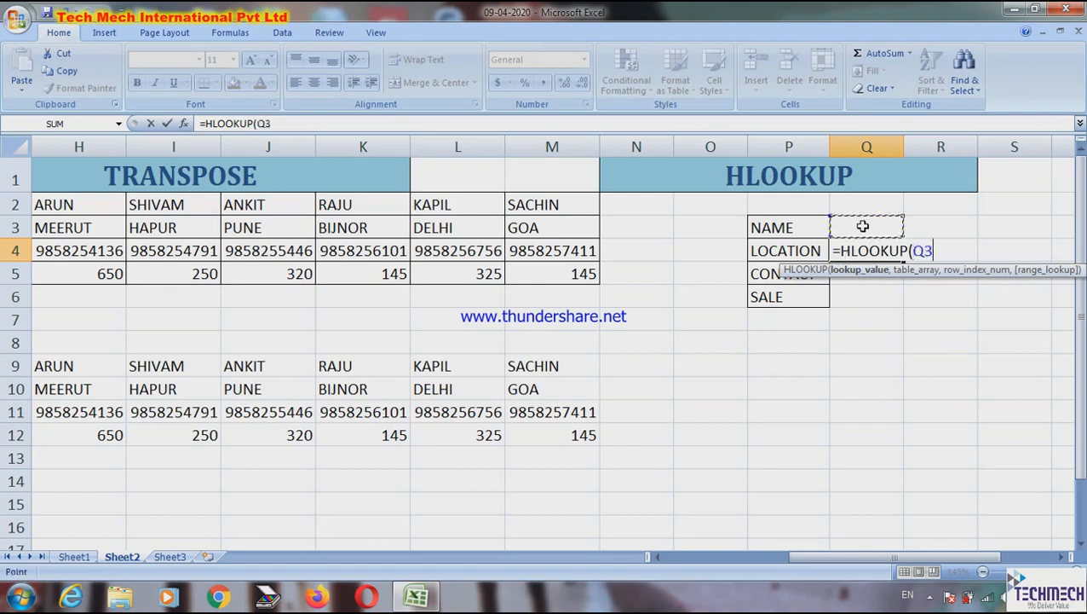
pyautogui.write(',')
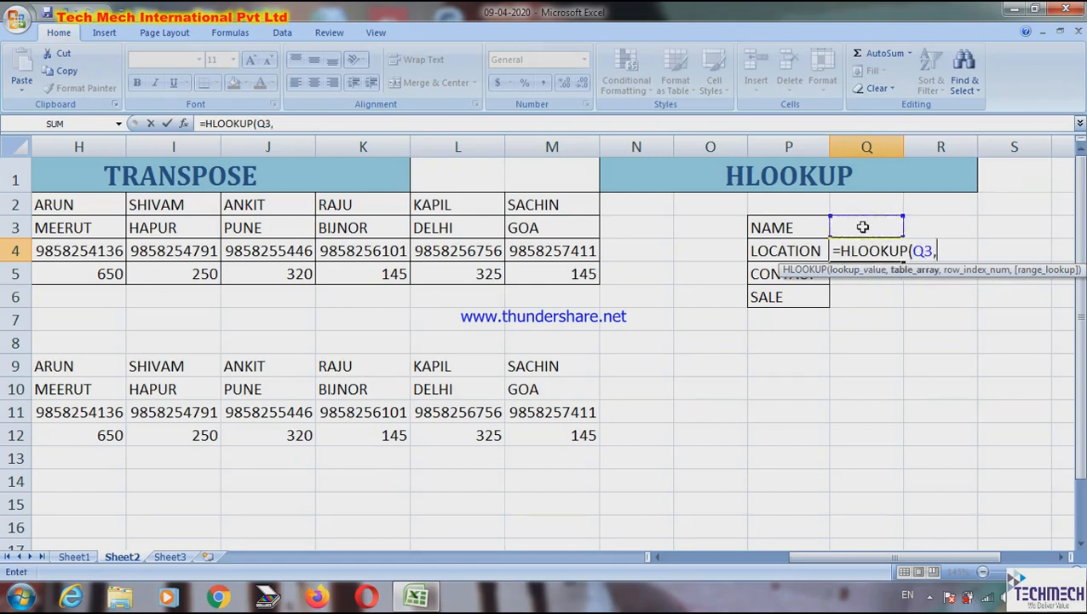
# Set the Q4 formula's table array to the transposed table G2:M5.
pyautogui.moveTo(555, 205); pyautogui.dragTo(15, 296)
pyautogui.moveTo(115, 286); pyautogui.dragTo(116, 272)
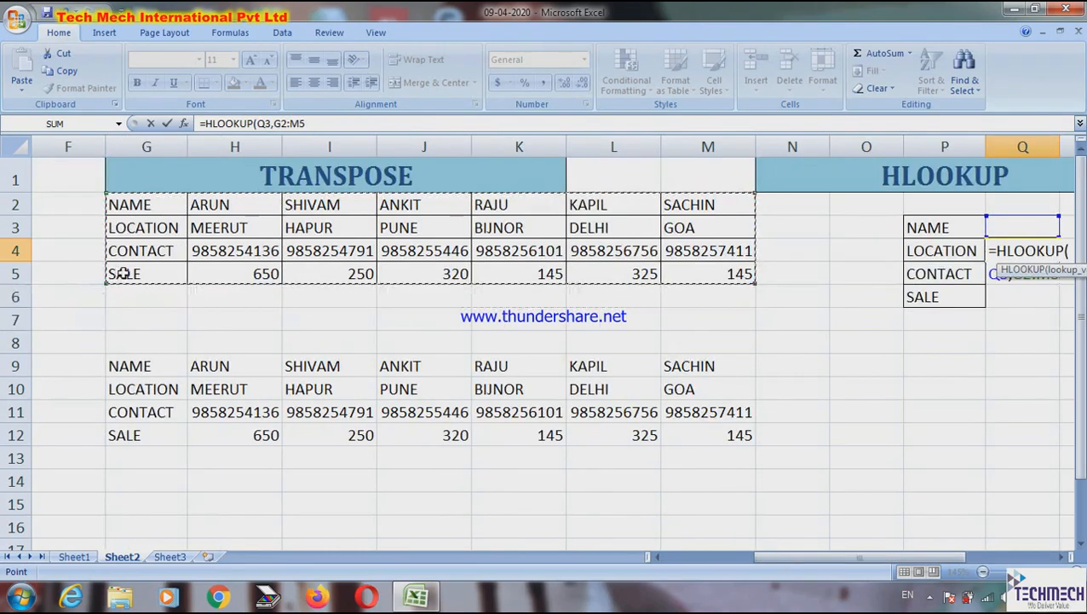
pyautogui.write(',')
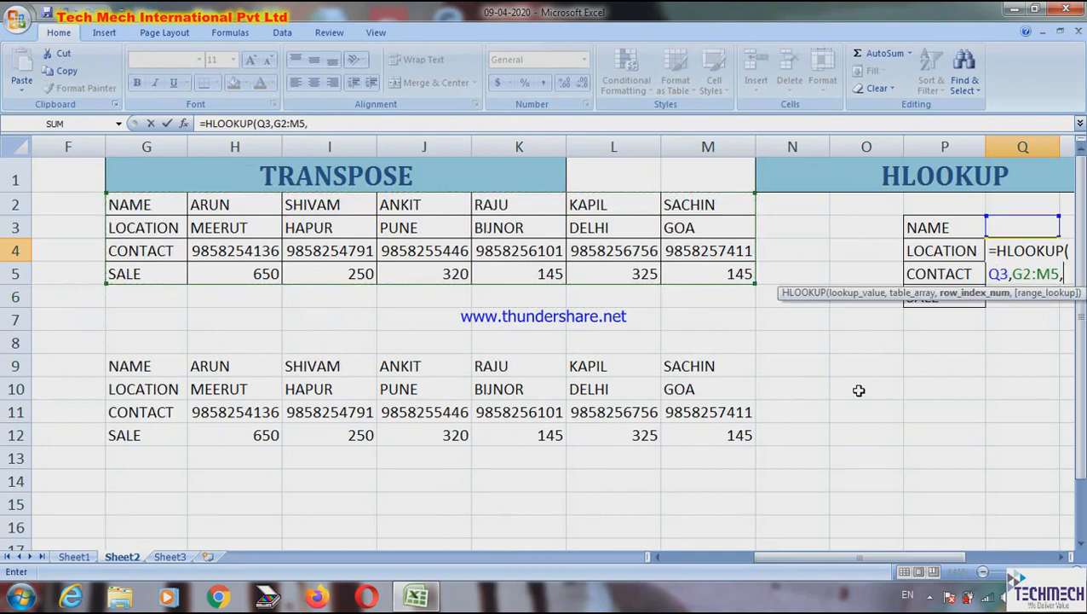
# Complete the Q4 HLOOKUP formula with row index 2 and exact match 0, and commit it.
pyautogui.moveTo(880, 556); pyautogui.dragTo(939, 554)
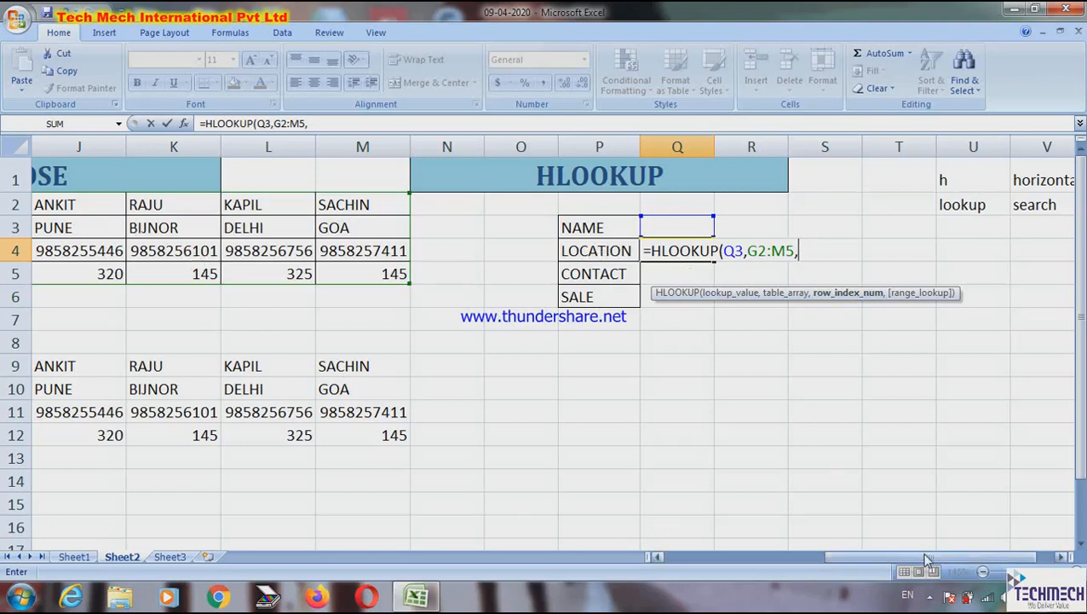
pyautogui.moveTo(927, 557); pyautogui.dragTo(858, 555)
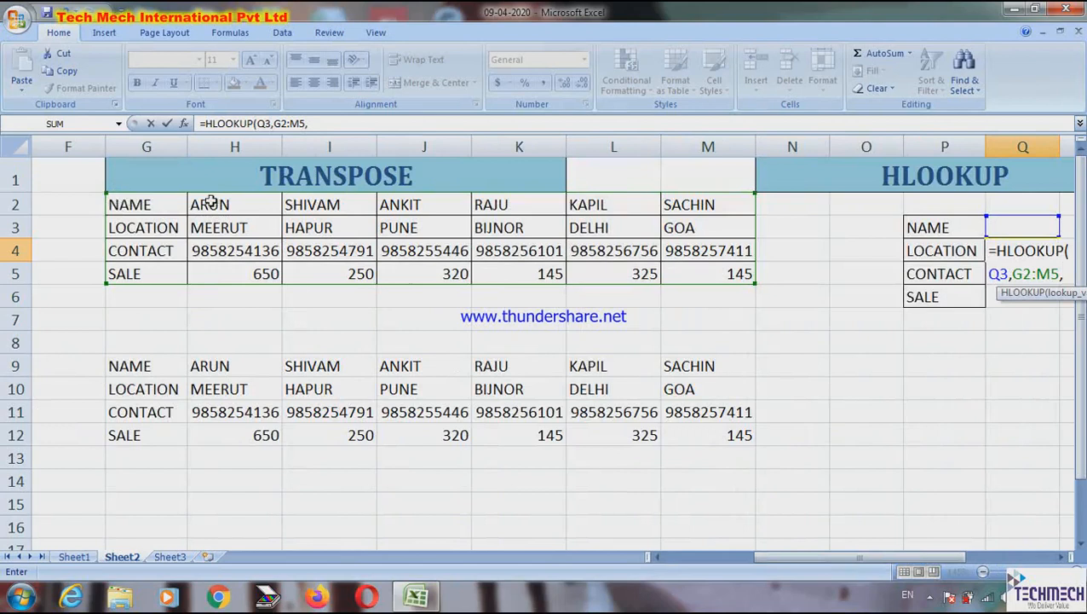
pyautogui.moveTo(780, 558); pyautogui.dragTo(797, 558)
pyautogui.write('2')
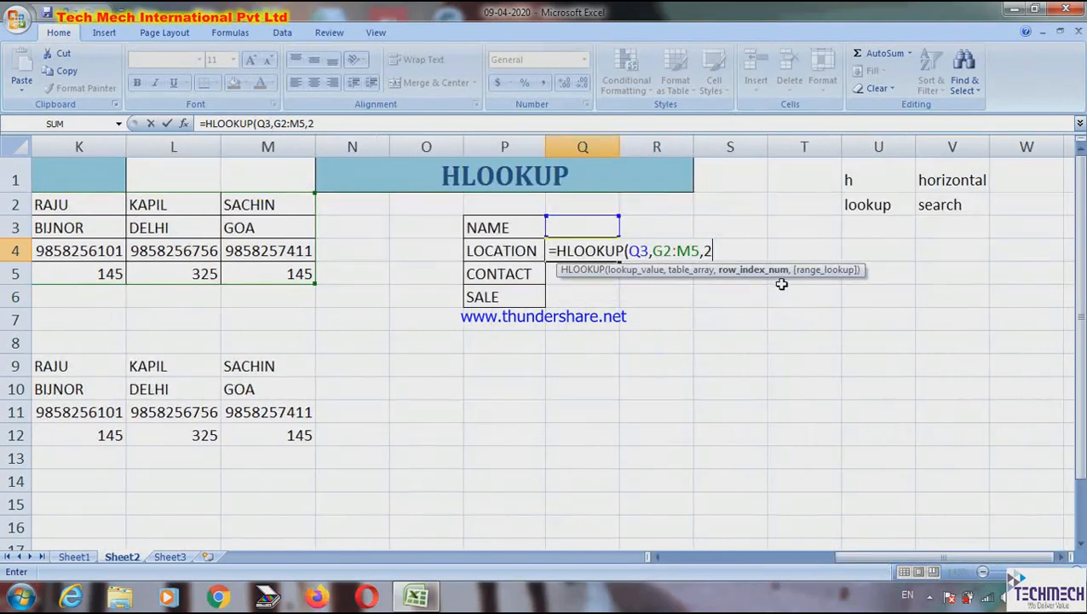
pyautogui.write(',')
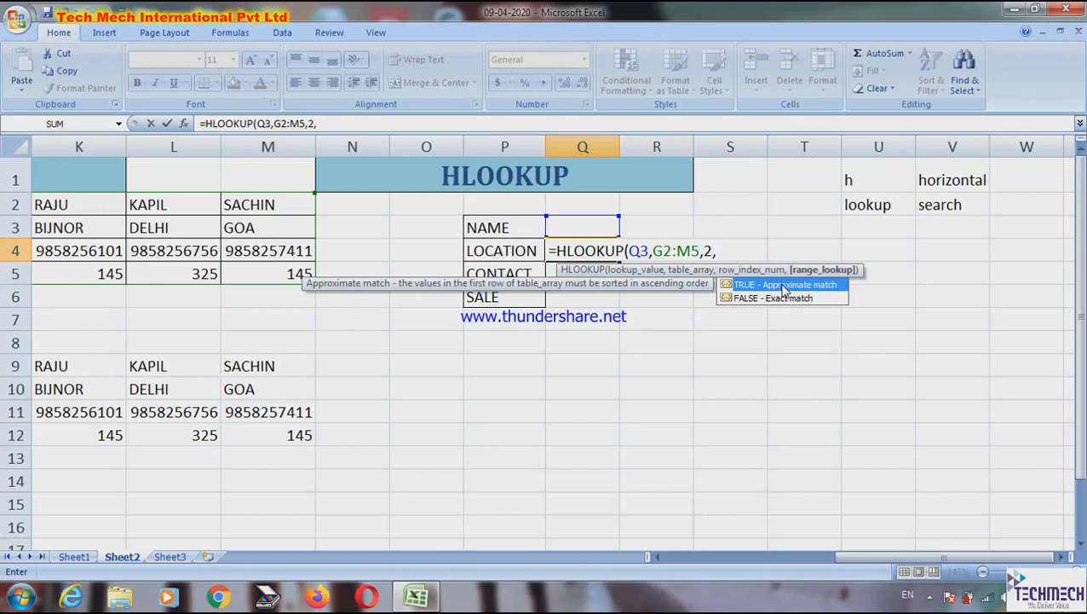
pyautogui.write('0)')
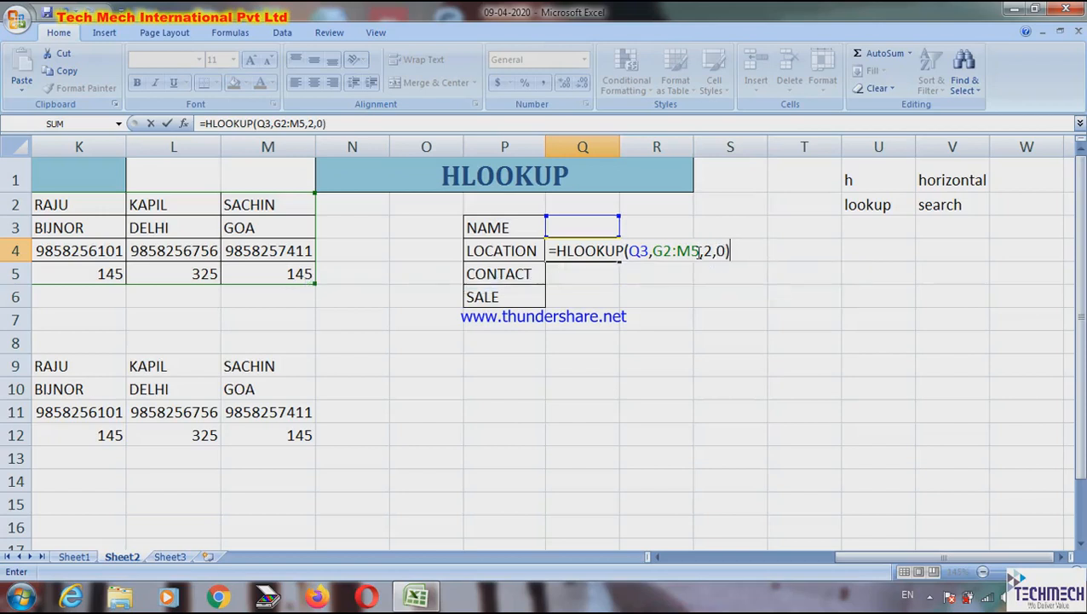
pyautogui.press('Return')
# Enter the name shown in L2, in lowercase, as the lookup name in Q3.
pyautogui.press('Up')
pyautogui.press('Up')
pyautogui.write('kapil')
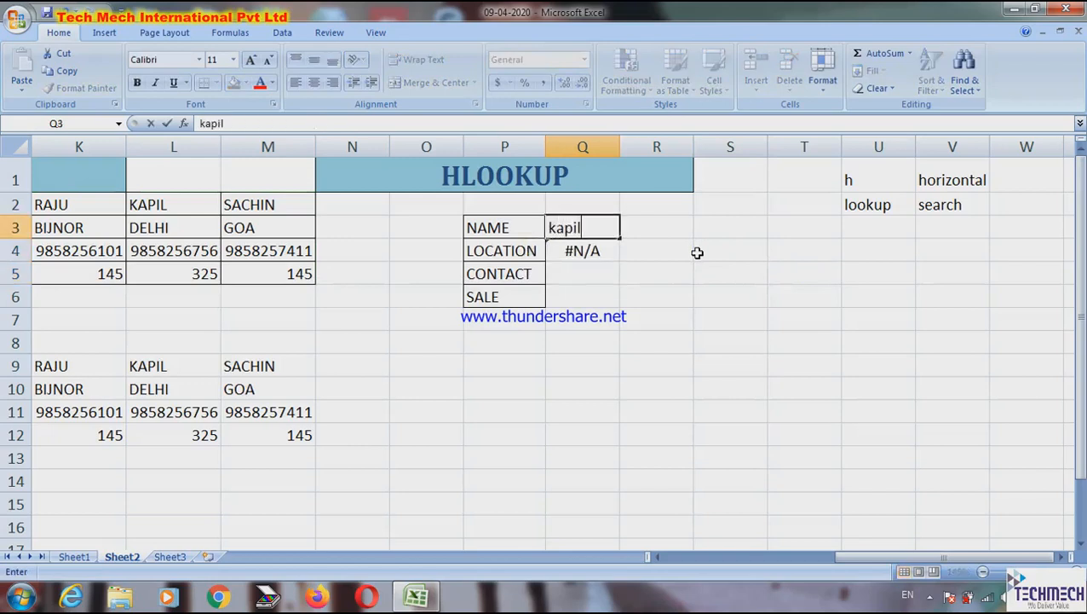
pyautogui.press('Return')
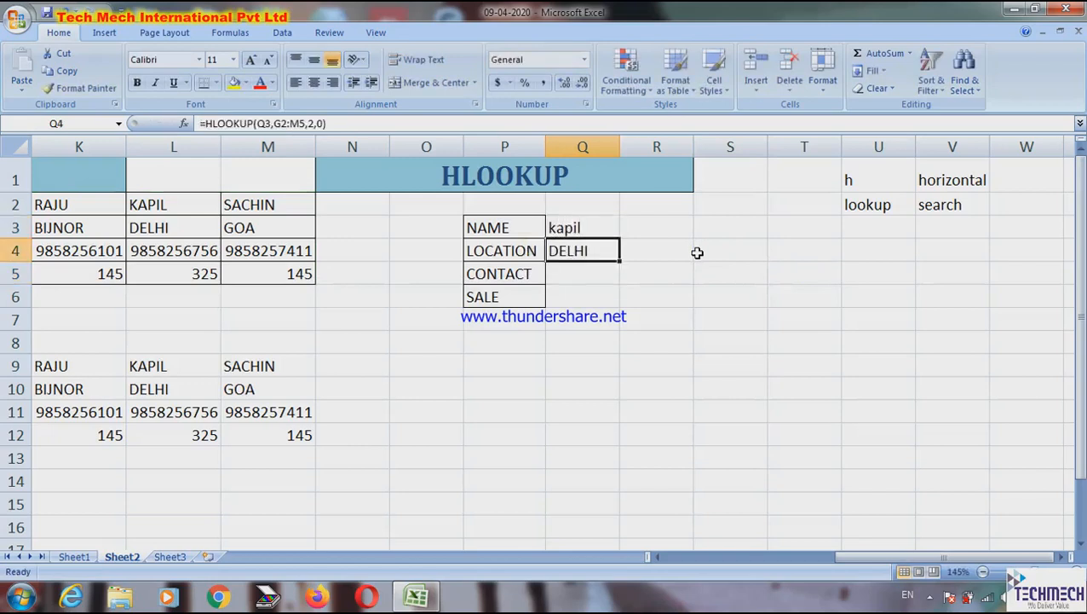
# Start an HLOOKUP formula in Q5 beside CONTACT, with Q3 as the lookup value.
pyautogui.press('Down')
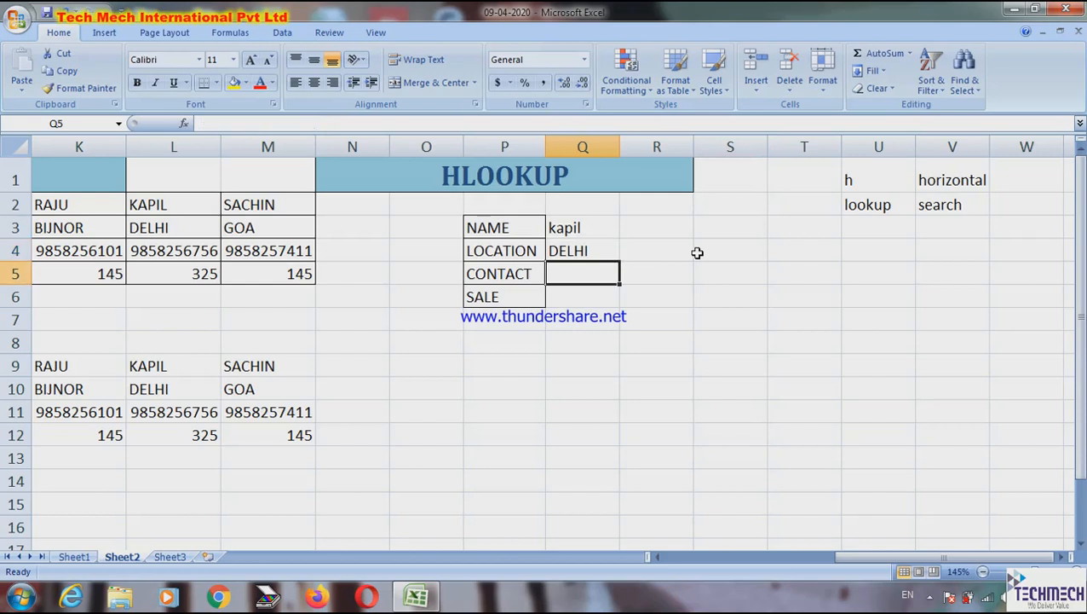
pyautogui.write('=hl')
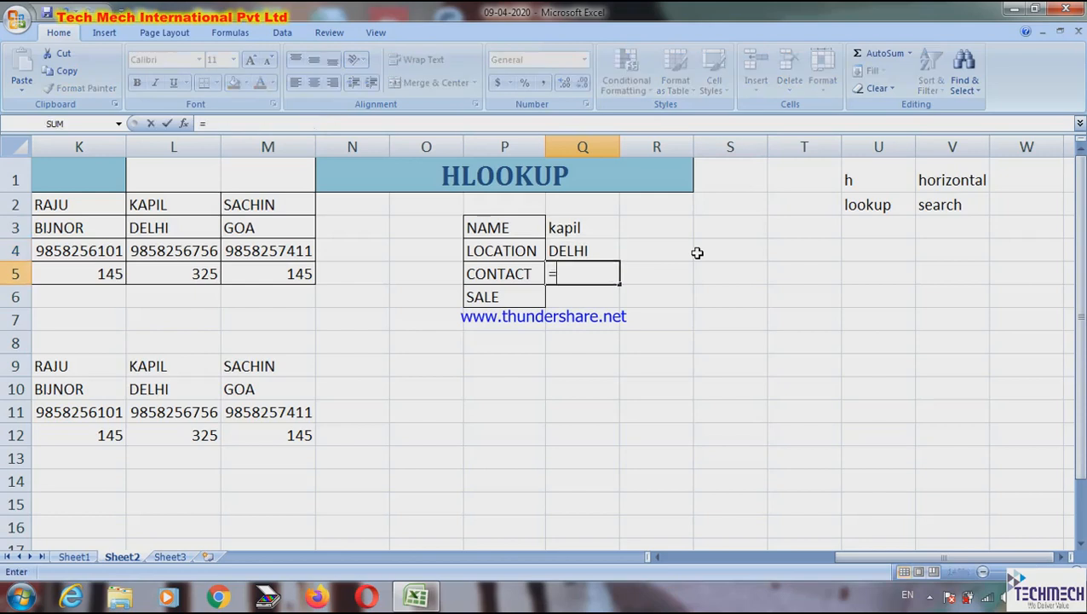
pyautogui.press('Tab')
pyautogui.press('Up')
pyautogui.press('Up')
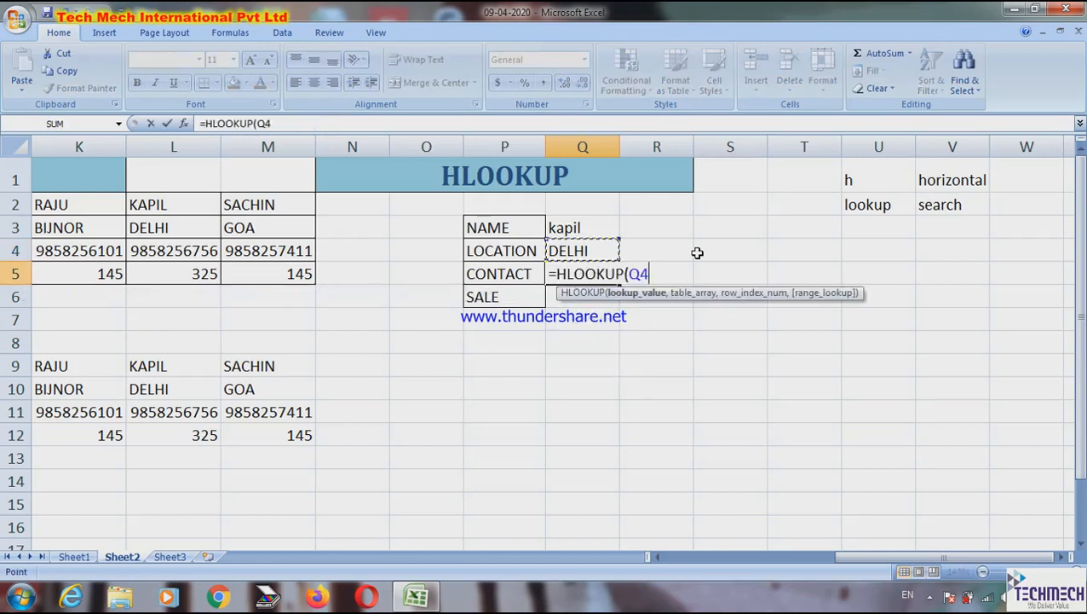
pyautogui.write(',')
# Set the Q5 formula's table array to the transposed table G2:M5.
pyautogui.press('Left')
pyautogui.press('Left')
pyautogui.press('Left')
pyautogui.press('Left')
pyautogui.hotkey('shift', 'Up')
pyautogui.hotkey('shift', 'Up')
pyautogui.hotkey('shift', 'Up')
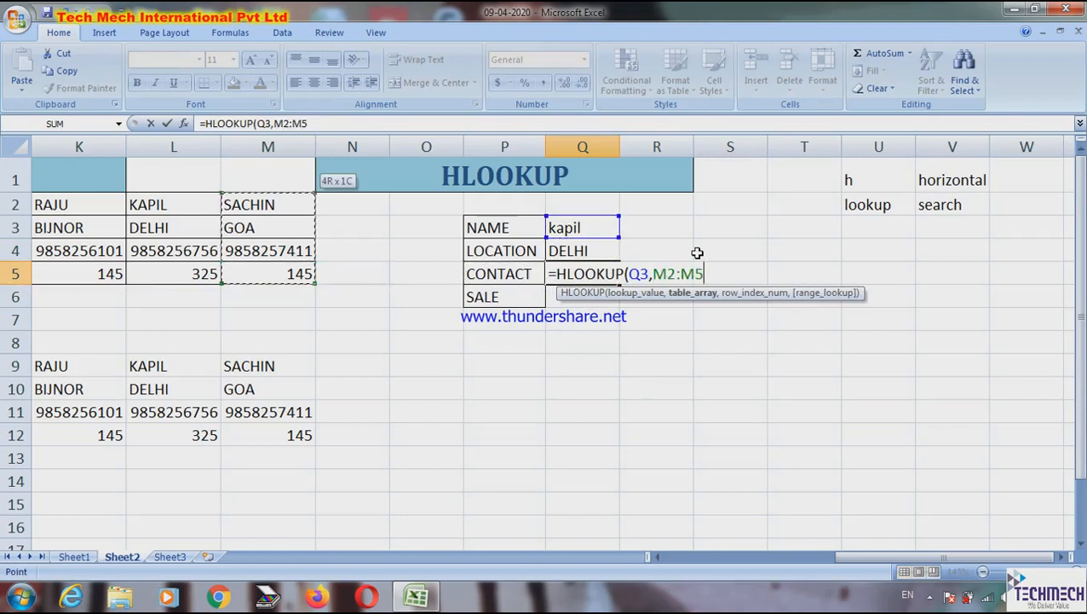
pyautogui.hotkey('shift', 'Left')
pyautogui.hotkey('shift', 'Left')
pyautogui.hotkey('shift', 'Left')
pyautogui.hotkey('shift', 'Left')
pyautogui.hotkey('shift', 'Left')
pyautogui.hotkey('shift', 'Left')
pyautogui.write(',')
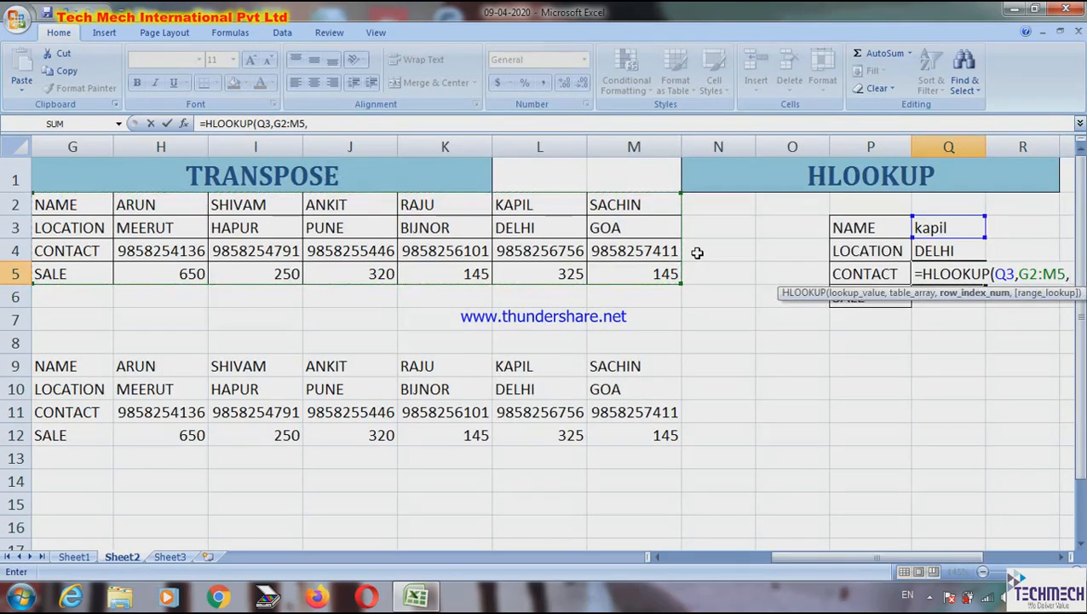
# Complete the Q5 HLOOKUP formula with row index 3 and exact match 0, and commit it.
pyautogui.write(',')
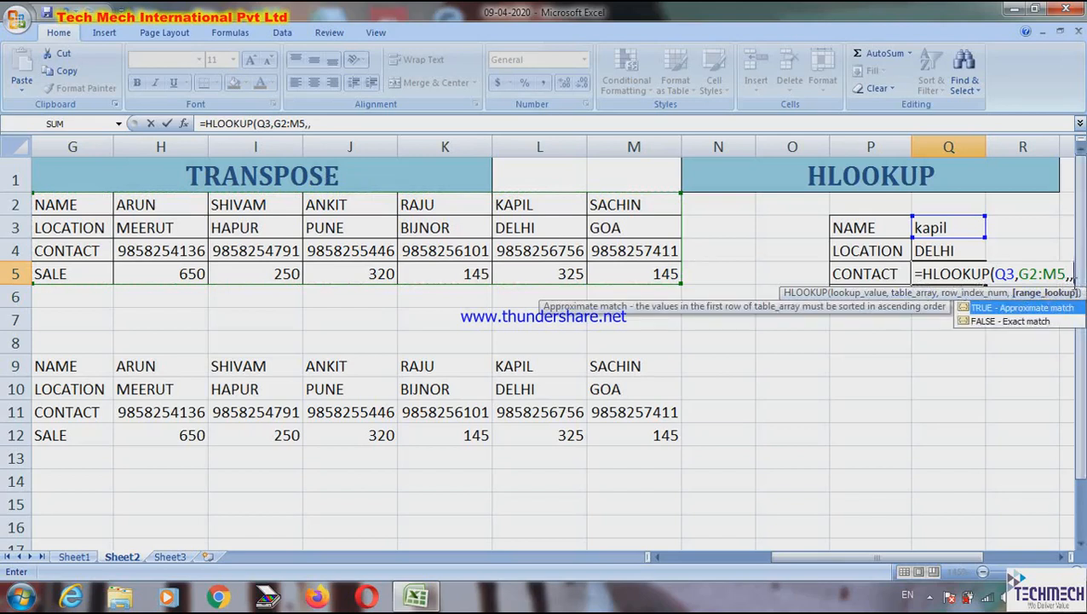
pyautogui.press('BackSpace')
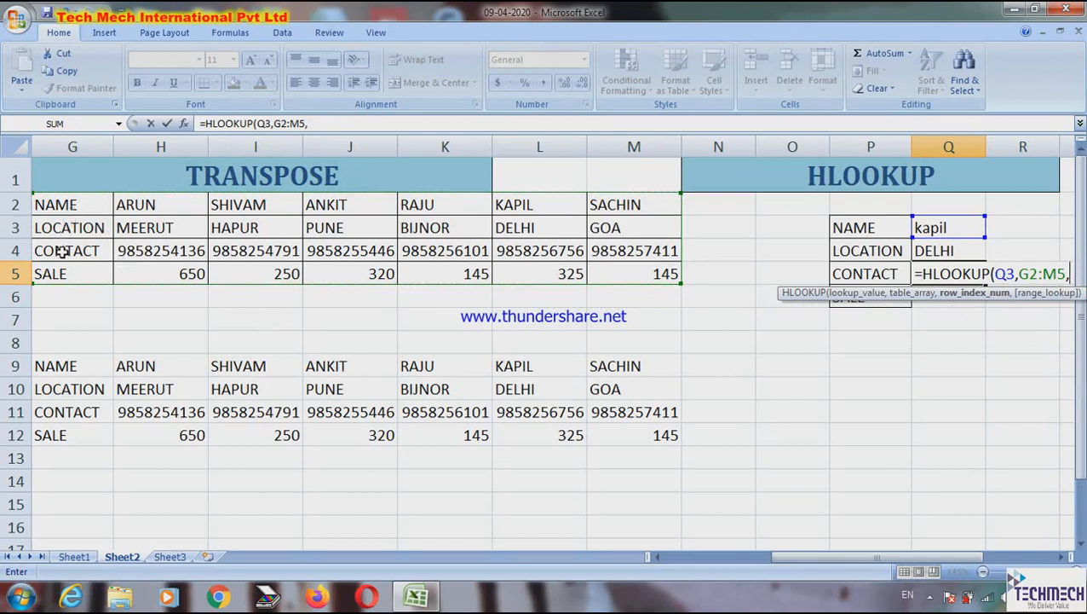
pyautogui.write('3,')
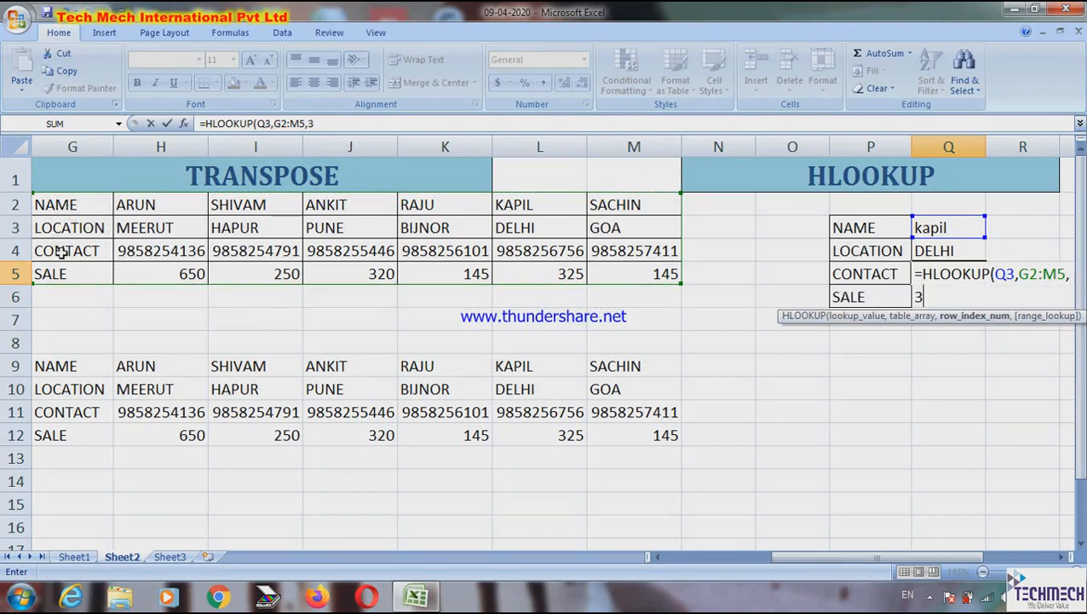
pyautogui.write('0)')
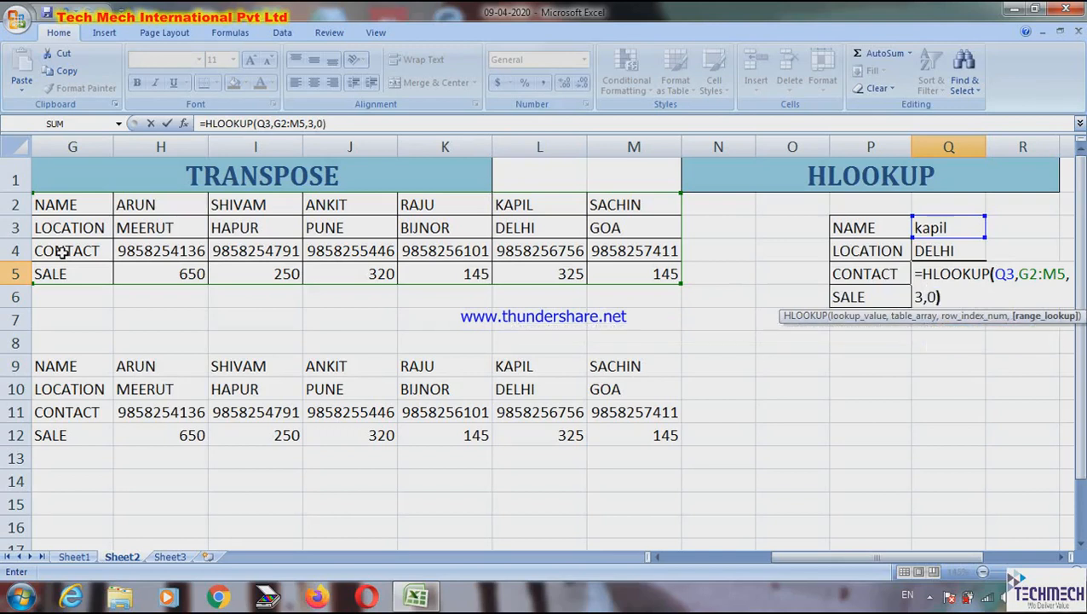
pyautogui.press('Return')
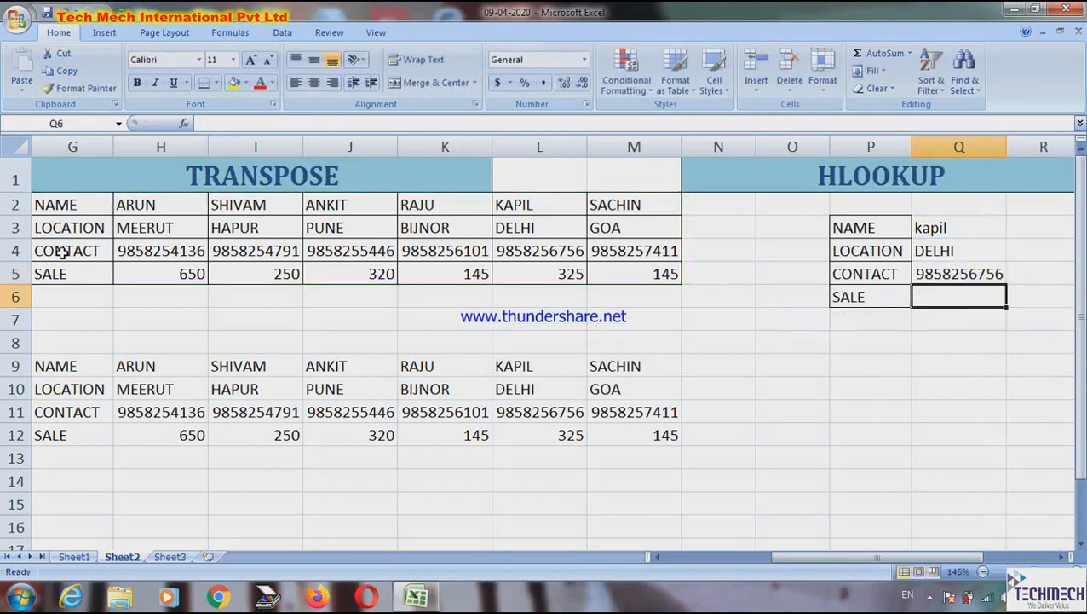
# Start an HLOOKUP formula in Q6 beside SALE, with Q3 as the lookup value.
pyautogui.write('=h')
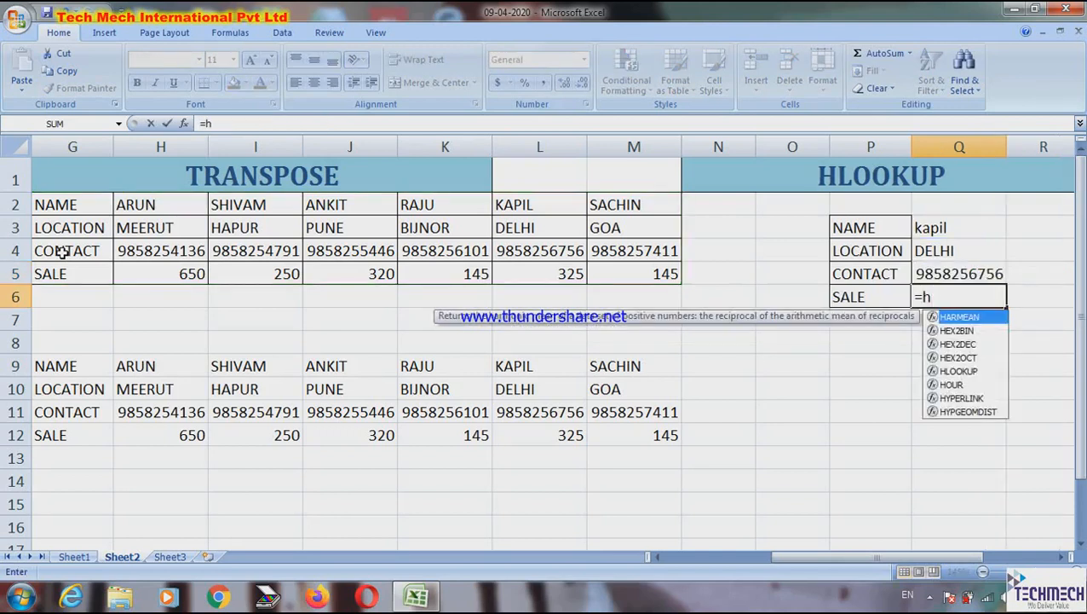
pyautogui.write('loo')
pyautogui.press('Tab')
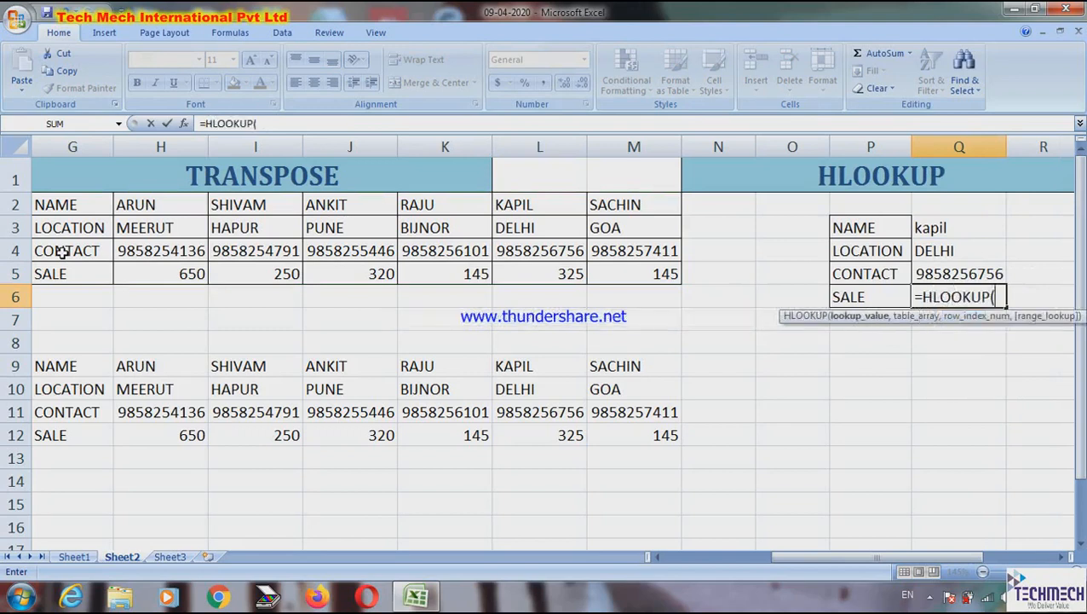
pyautogui.press('Up')
pyautogui.press('Up')
pyautogui.press('Up')
pyautogui.write(',')
# Set the Q6 formula's table array to the transposed table G2:M5.
pyautogui.press('Left')
pyautogui.press('Left')
pyautogui.press('Left')
pyautogui.press('Left')
pyautogui.press('Up')
pyautogui.hotkey('shift', 'Up')
pyautogui.hotkey('shift', 'Up')
pyautogui.hotkey('shift', 'Up')
pyautogui.hotkey('shift', 'Left')
pyautogui.hotkey('shift', 'Left')
pyautogui.hotkey('shift', 'Left')
pyautogui.hotkey('shift', 'Left')
pyautogui.hotkey('shift', 'Left')
pyautogui.hotkey('shift', 'Left')
pyautogui.write(',')
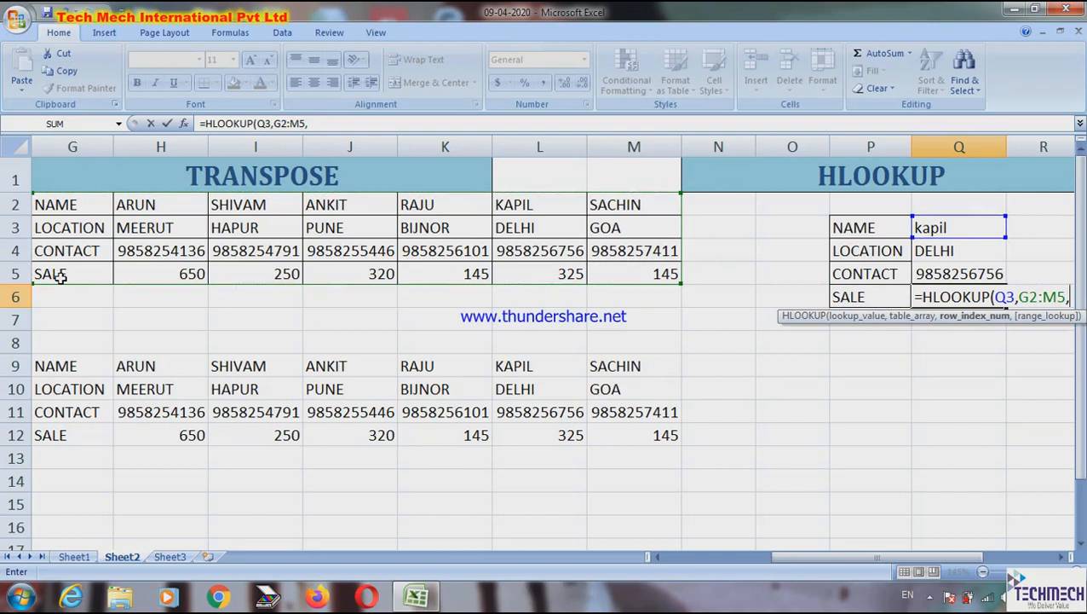
# Complete the Q6 HLOOKUP formula with row index 4 and exact match 0, and commit it.
pyautogui.write('4,0')
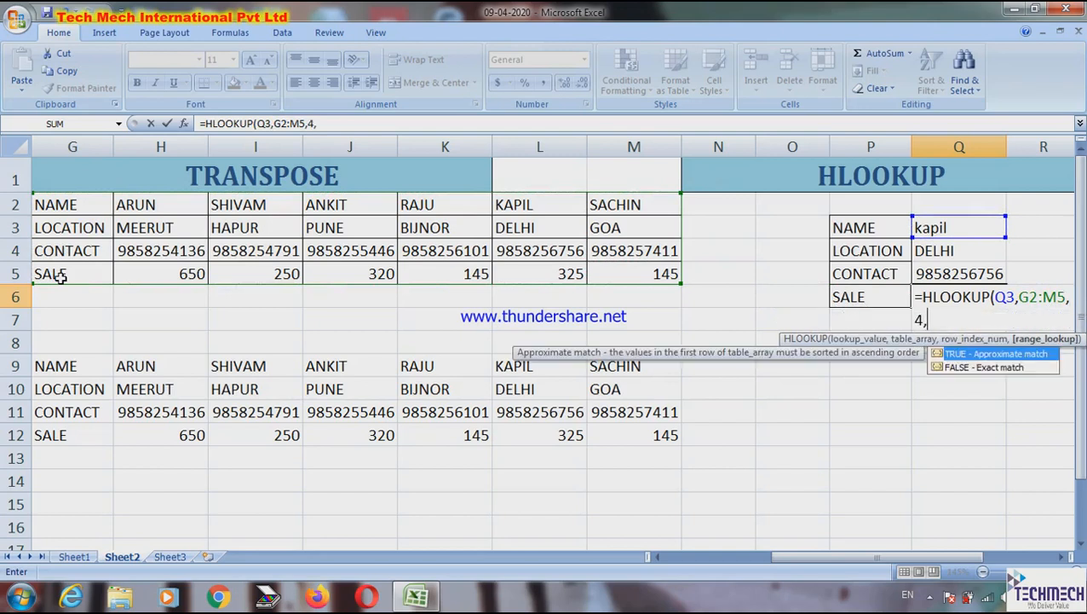
pyautogui.write(')')
pyautogui.press('Return')
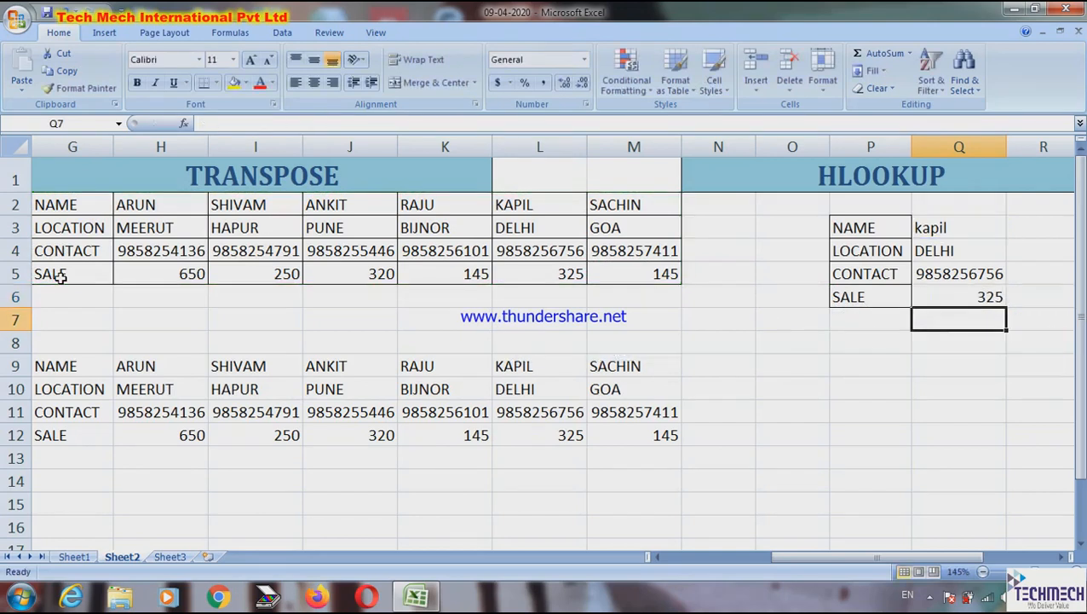
# Test the lookups by entering the name shown in K2, in lowercase, in Q3.
pyautogui.hscroll(1, 59, 277)
pyautogui.press('Up')
pyautogui.press('Up')
pyautogui.press('Up')
pyautogui.press('Down')
pyautogui.press('Up')
pyautogui.press('Up')
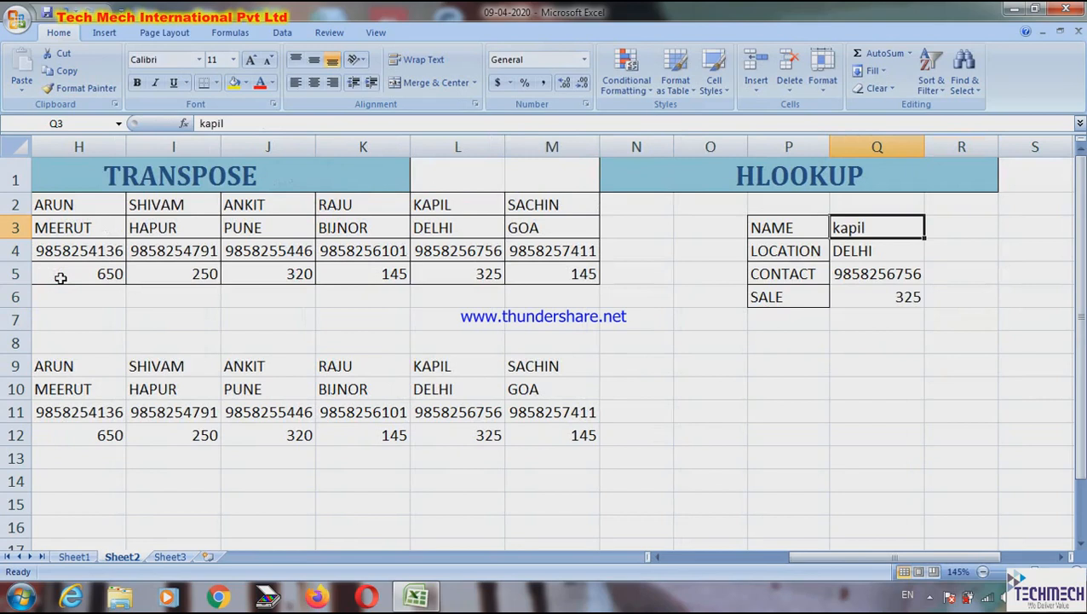
pyautogui.write('raju')
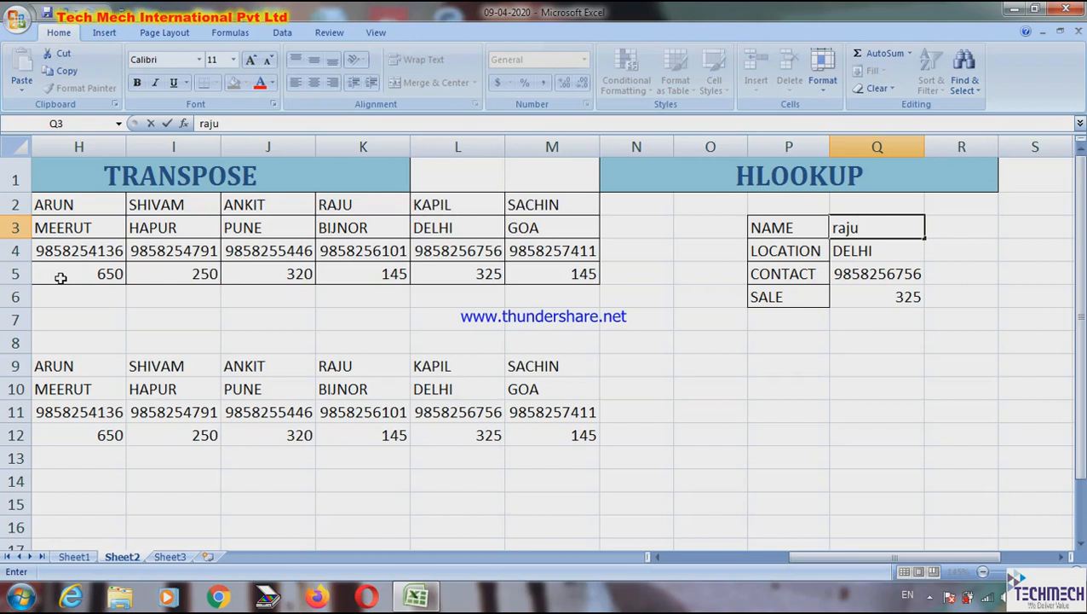
pyautogui.press('Return')
# Test Q3 with the lowercase names shown in J2 and I2, one after the other, keeping the I2 name.
pyautogui.press('Up')
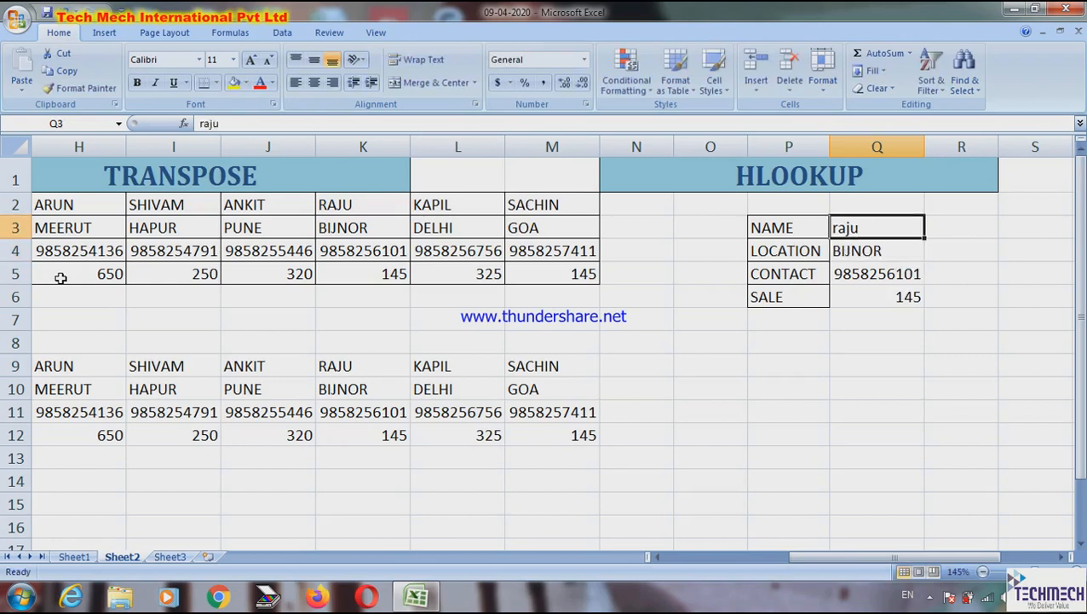
pyautogui.write('ankit')
pyautogui.press('Return')
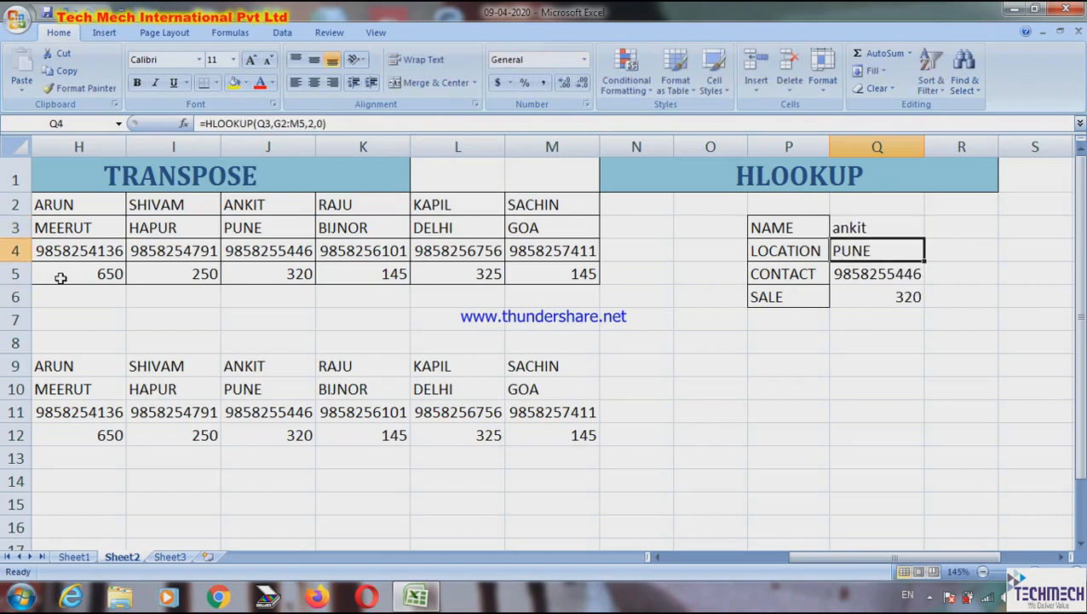
pyautogui.press('Up')
pyautogui.write('shivam')
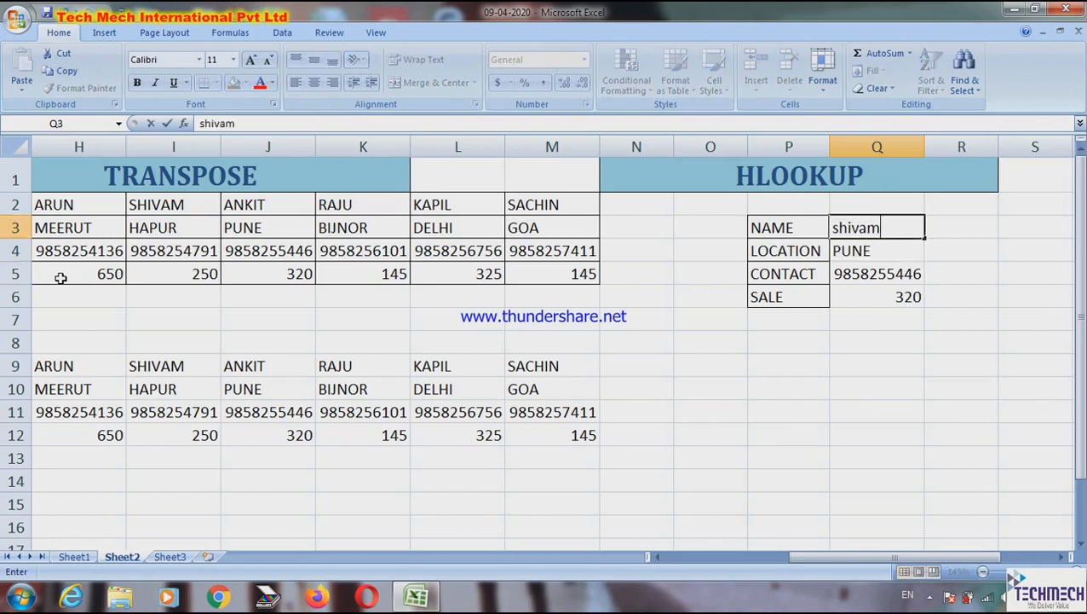
pyautogui.press('Return')
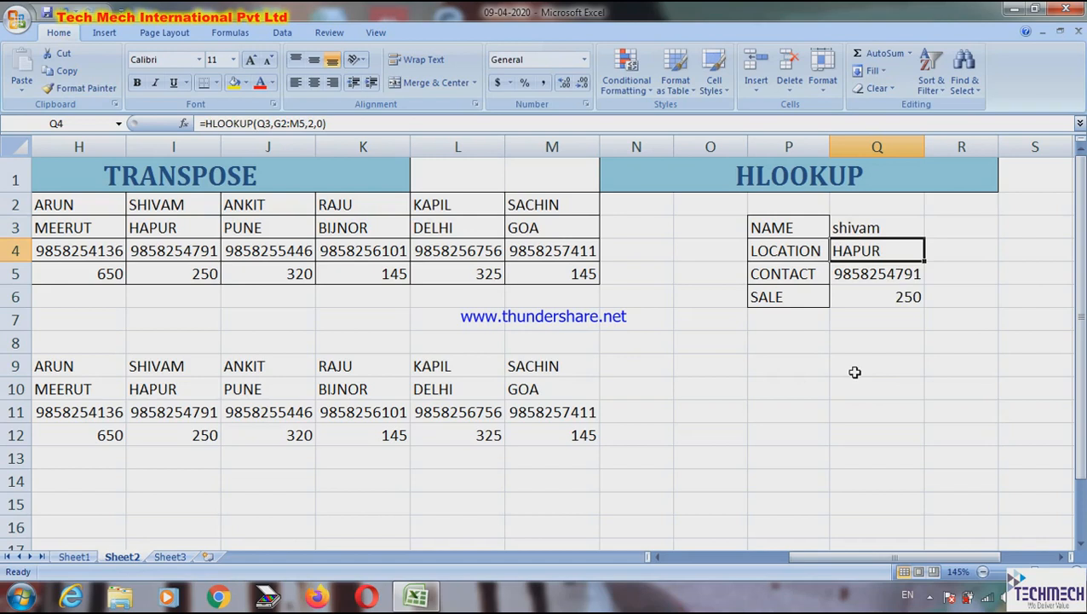
# Select the lookup name and result cells Q3:Q6 beside the HLOOKUP labels.
pyautogui.press('Left')
pyautogui.press('Right')
pyautogui.press('Up')
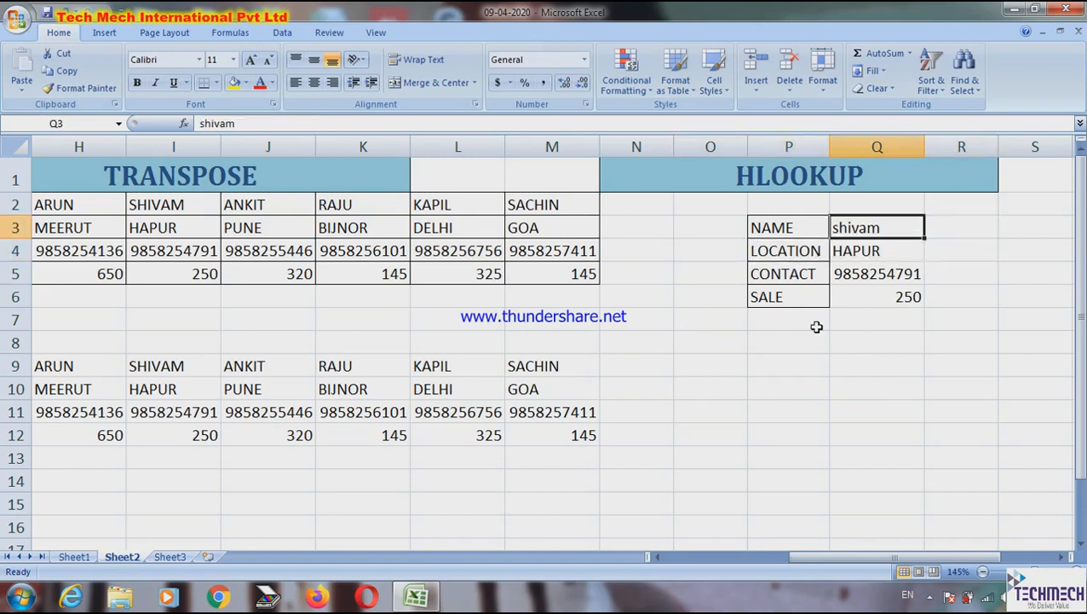
pyautogui.press('Down')
pyautogui.hotkey('shift', 'Left')
pyautogui.hotkey('shift', 'Down')
pyautogui.press('Up')
pyautogui.hotkey('shift', 'Down')
pyautogui.hotkey('shift', 'Down')
pyautogui.hotkey('shift', 'Down')
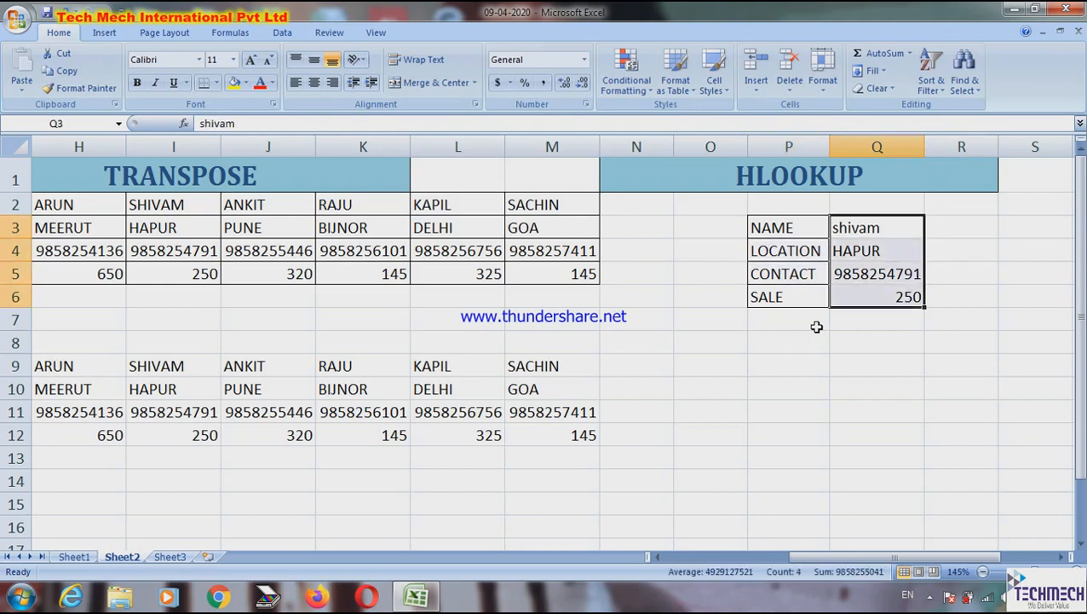